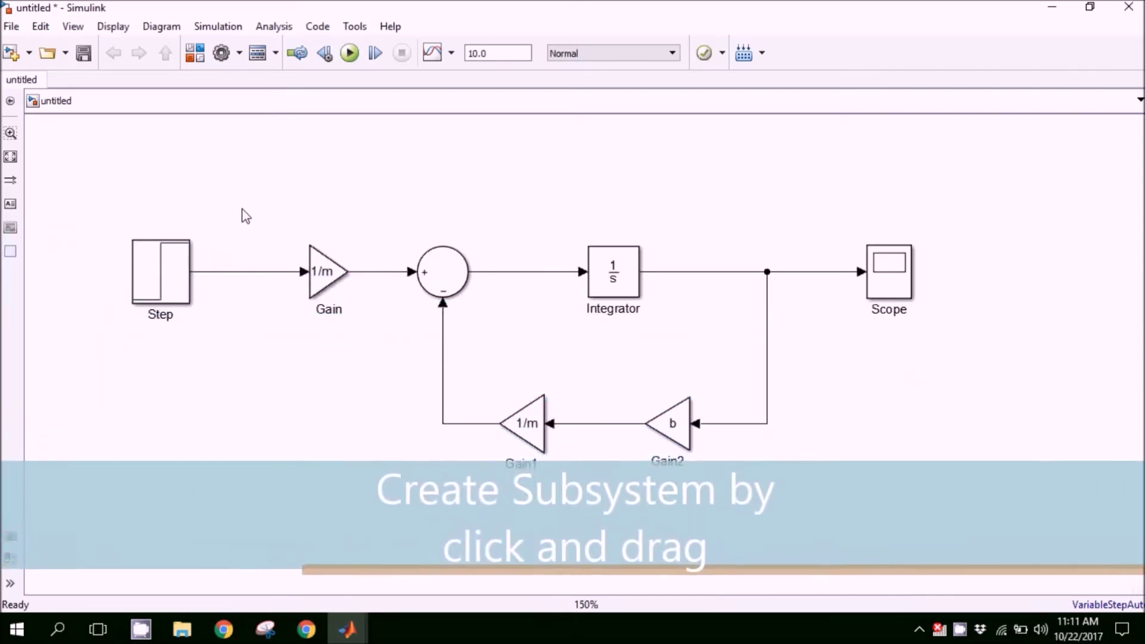
# Group the gains, sum and integrator into a new subsystem aligned with the wires.
pyautogui.moveTo(238, 201); pyautogui.dragTo(797, 504)
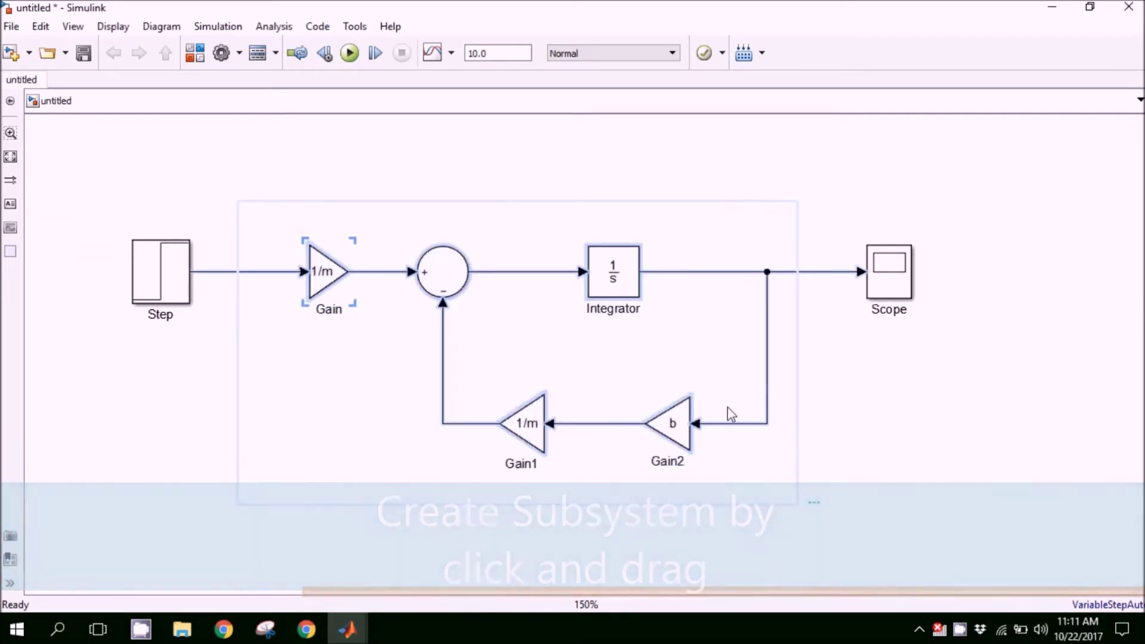
pyautogui.moveTo(815, 500)
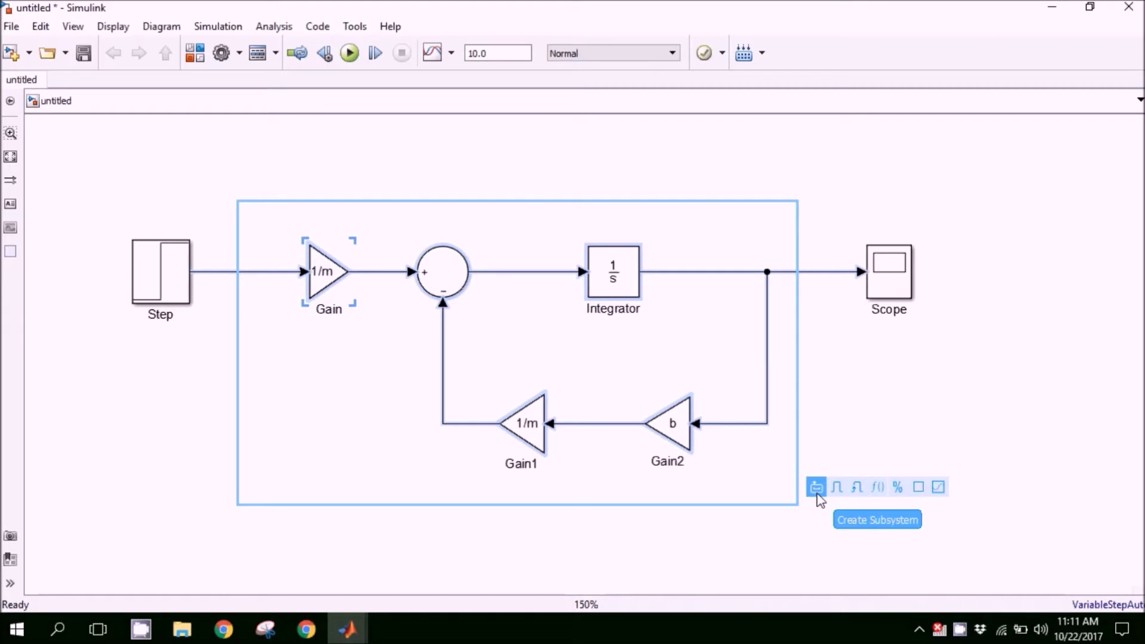
pyautogui.click(817, 495)
pyautogui.moveTo(520, 365); pyautogui.dragTo(507, 293)
# Rename the new subsystem block to car_model.
pyautogui.doubleClick(507, 321)
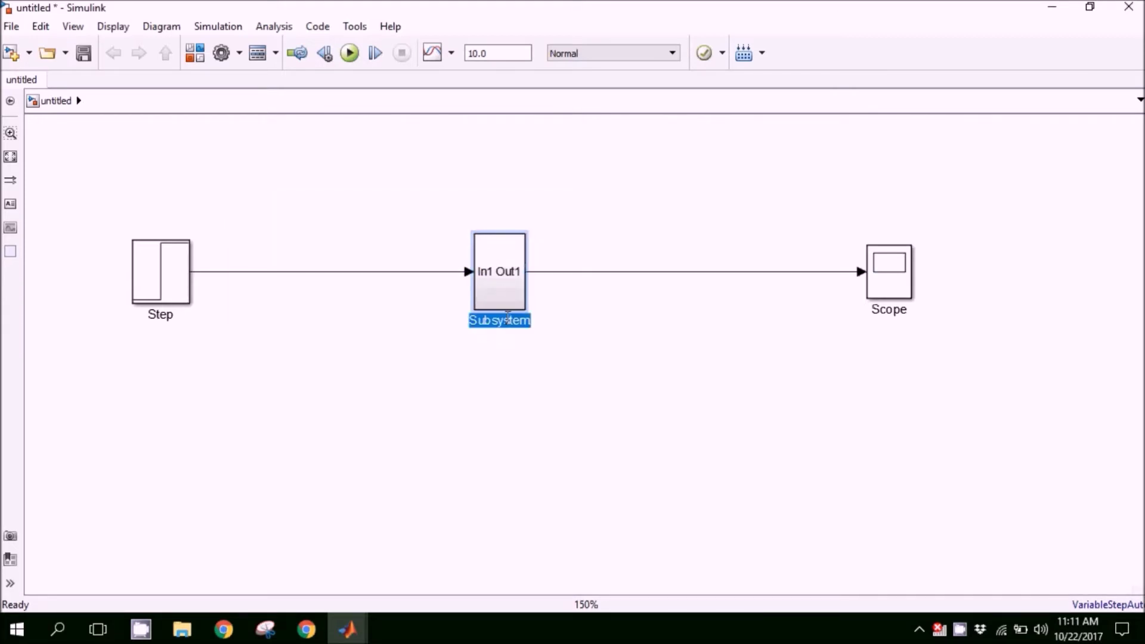
pyautogui.write('carrito')
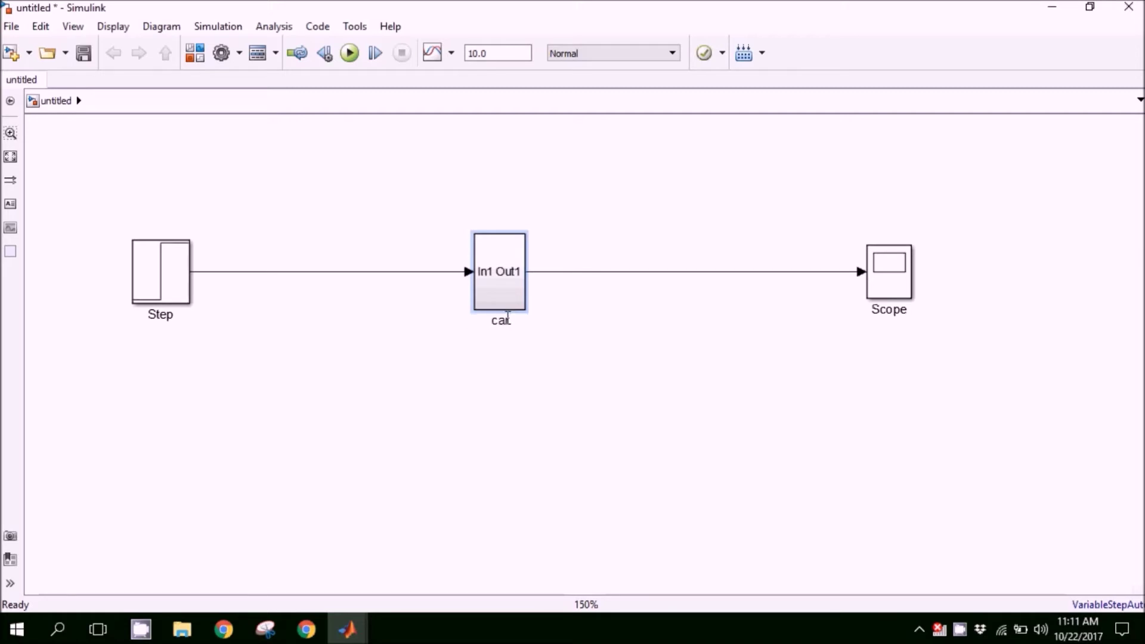
pyautogui.press('BackSpace')
pyautogui.press('BackSpace')
pyautogui.press('BackSpace')
pyautogui.press('BackSpace')
pyautogui.press('BackSpace')
pyautogui.write('r_model')
pyautogui.click(534, 402)
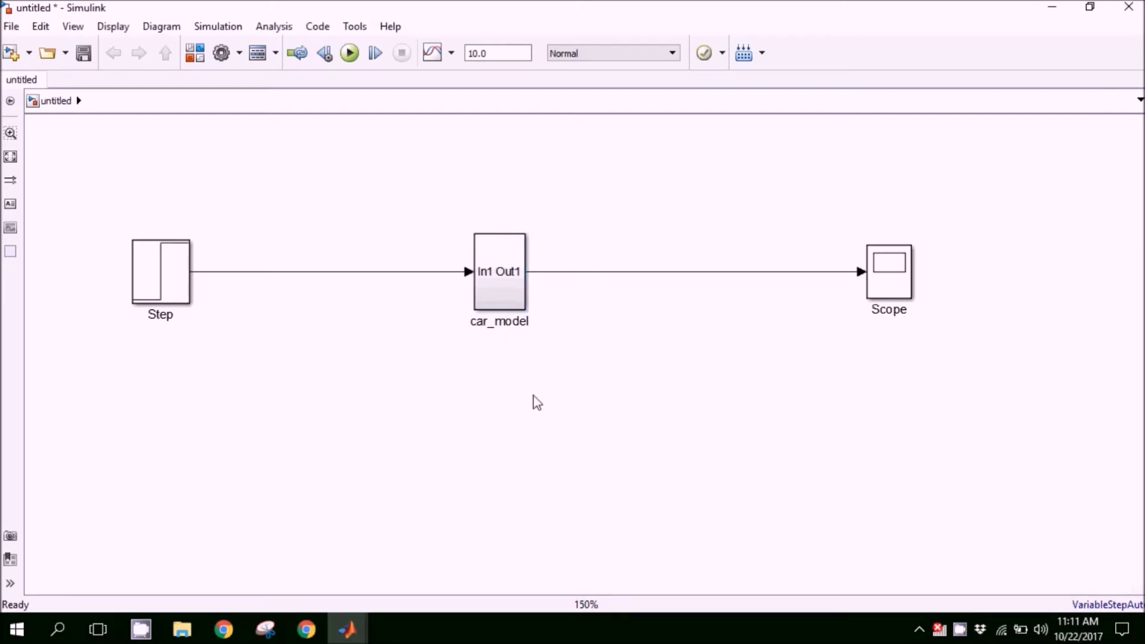
pyautogui.click(506, 277)
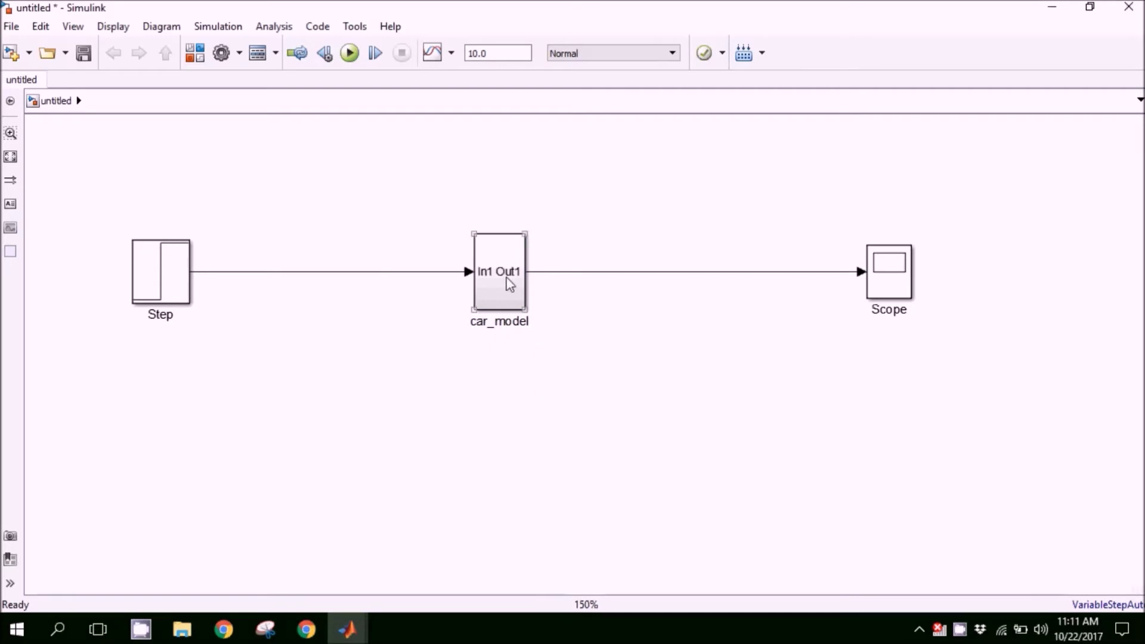
# Inside car_model, relabel the In1 port as f and the Out1 port as v.
pyautogui.doubleClick(508, 283)
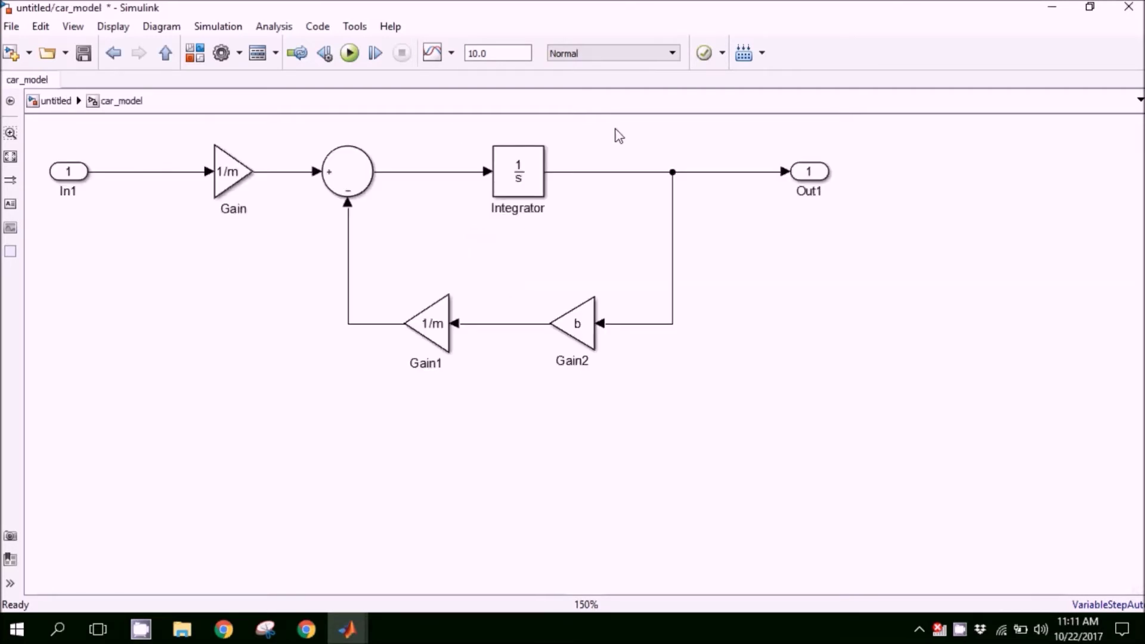
pyautogui.click(69, 192)
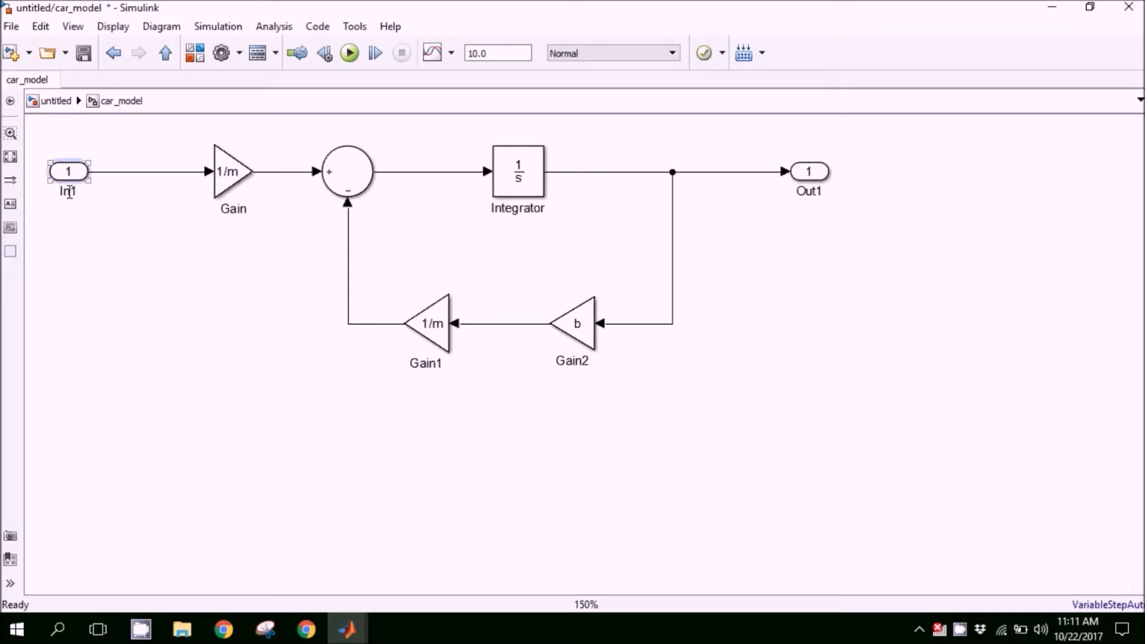
pyautogui.doubleClick(69, 192)
pyautogui.write('f')
pyautogui.doubleClick(809, 191)
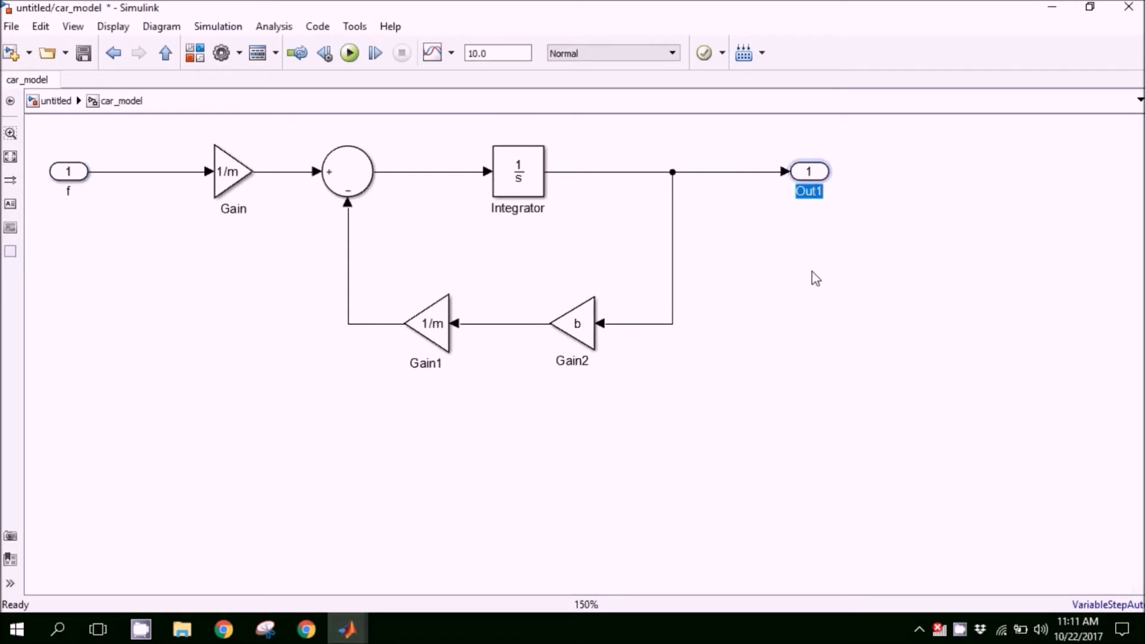
pyautogui.write('vv')
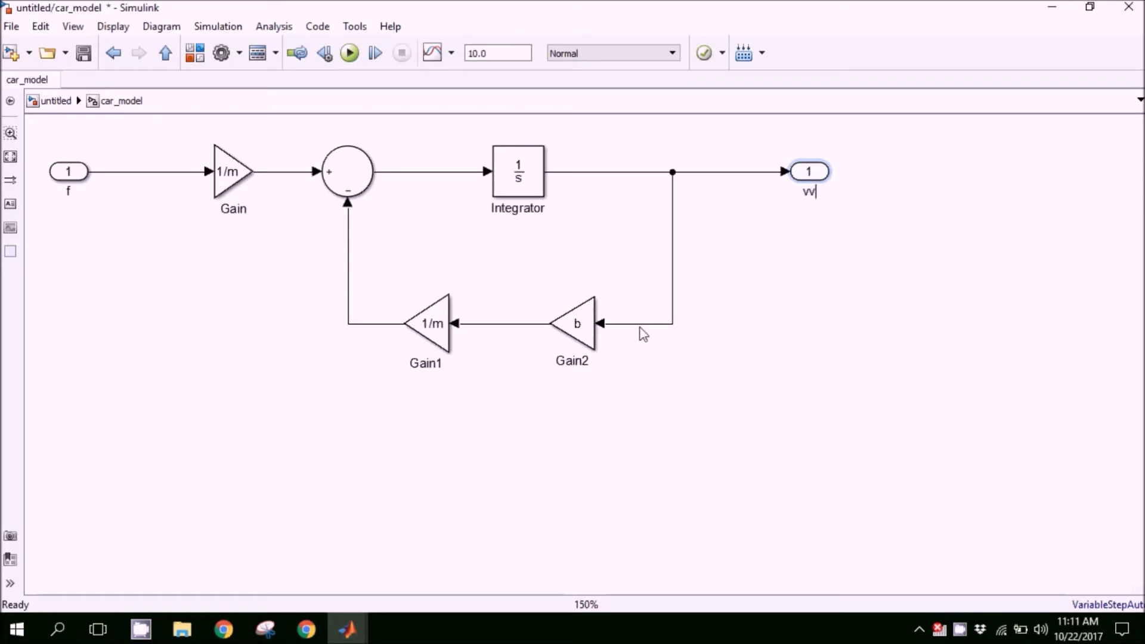
pyautogui.press('BackSpace')
pyautogui.click(634, 388)
# Back at the top-level model, widen the car_model block between Step and Scope.
pyautogui.click(58, 103)
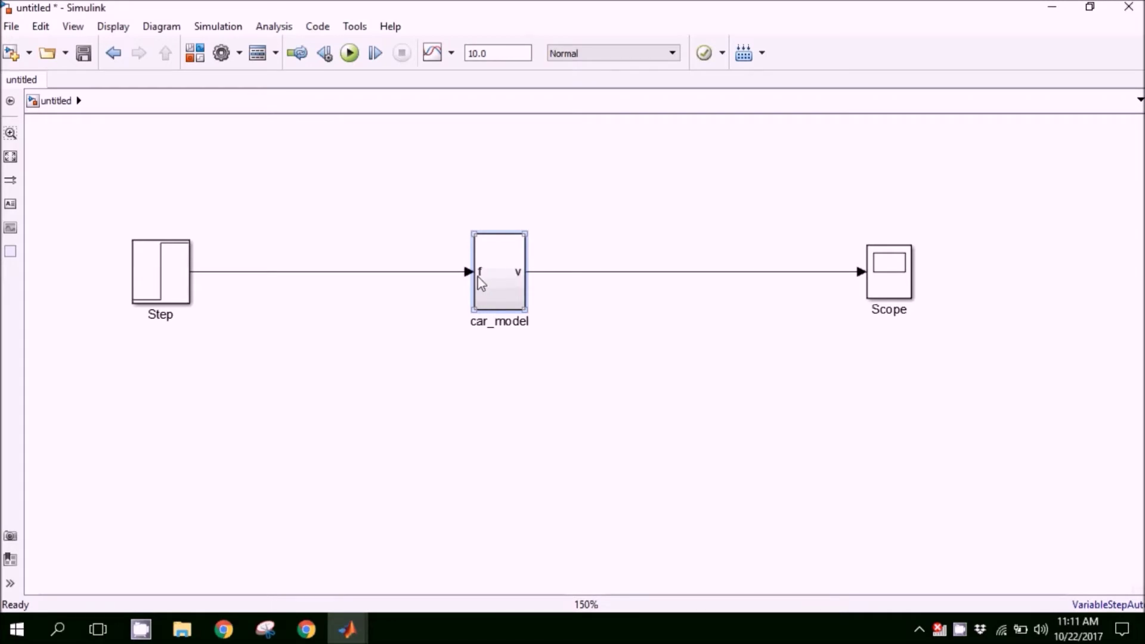
pyautogui.click(475, 428)
pyautogui.click(513, 273)
pyautogui.moveTo(526, 309); pyautogui.dragTo(514, 278)
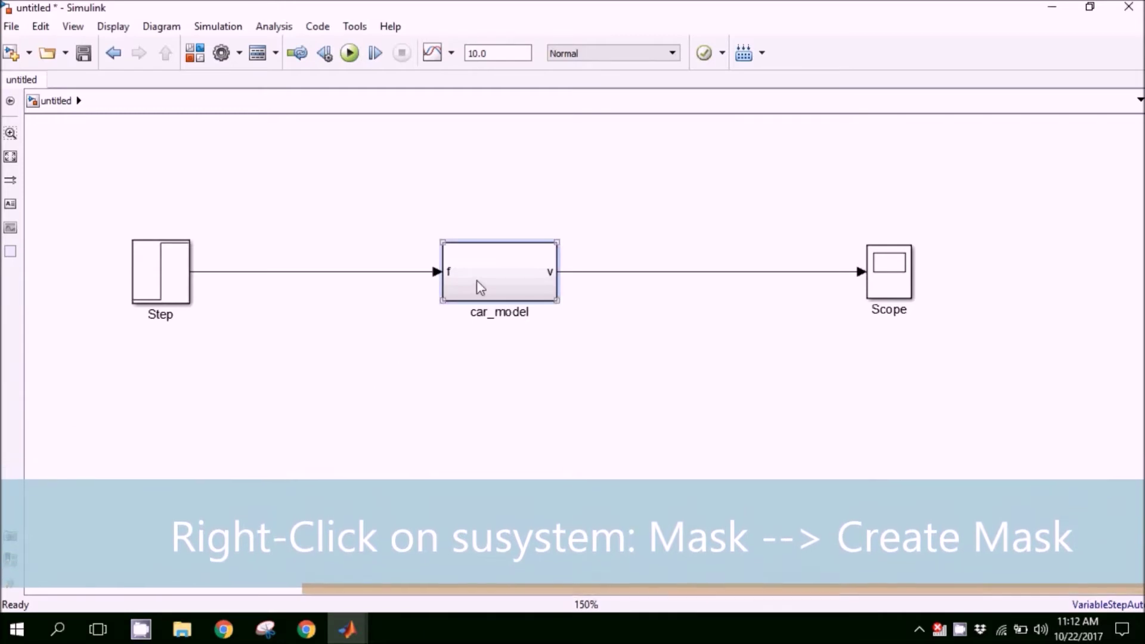
# Create a mask on the car_model block.
pyautogui.rightClick(477, 281)
pyautogui.moveTo(665, 362)
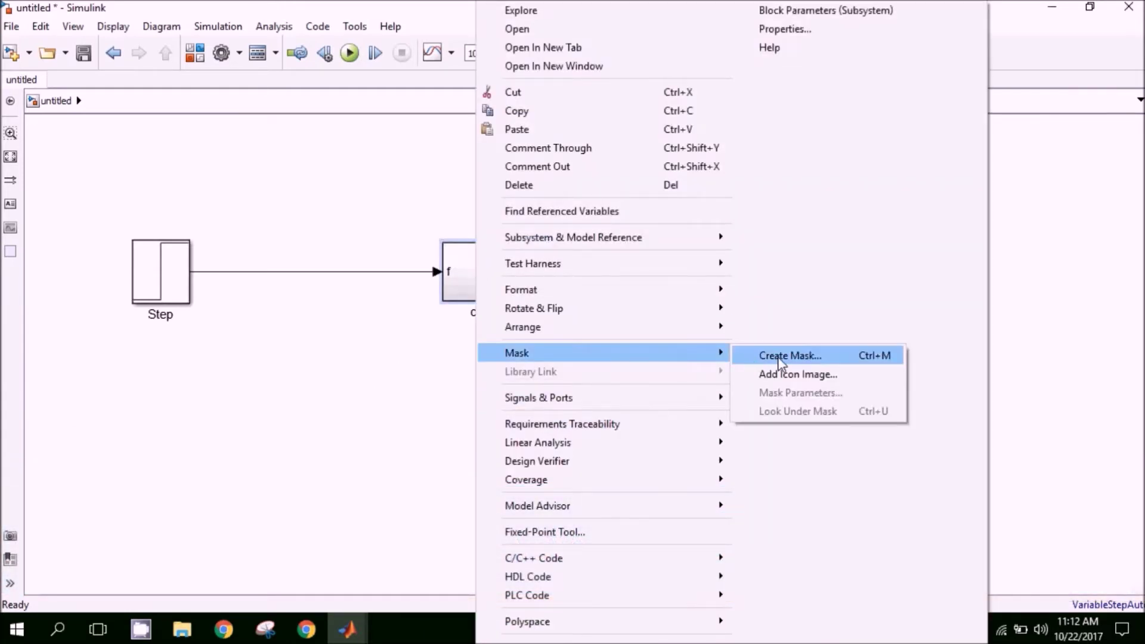
pyautogui.click(778, 356)
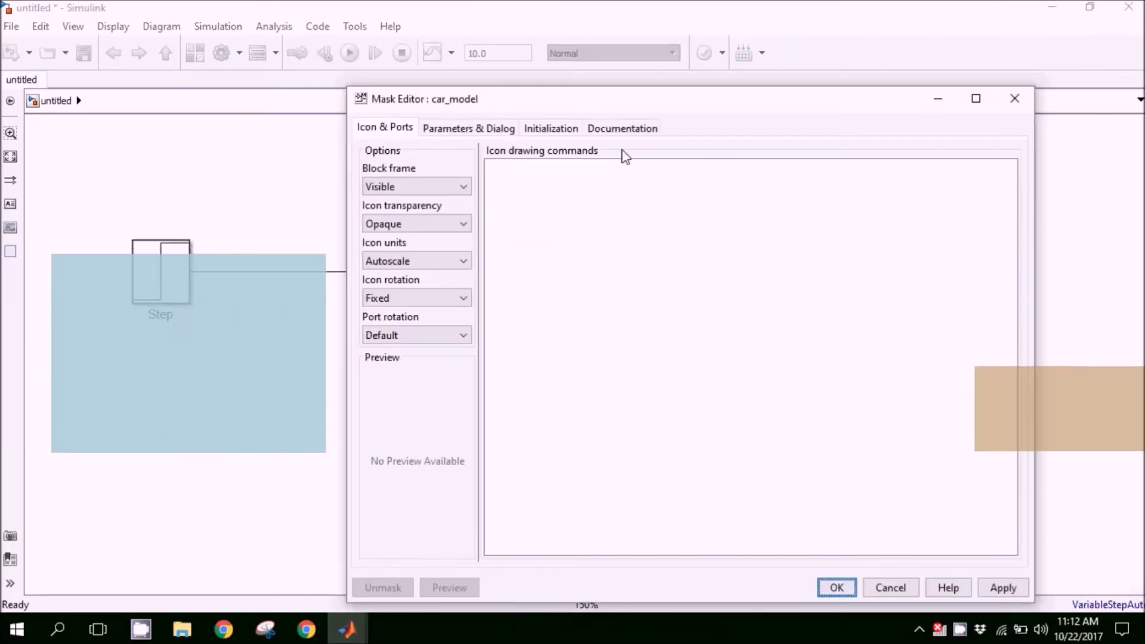
pyautogui.moveTo(602, 105); pyautogui.dragTo(526, 62)
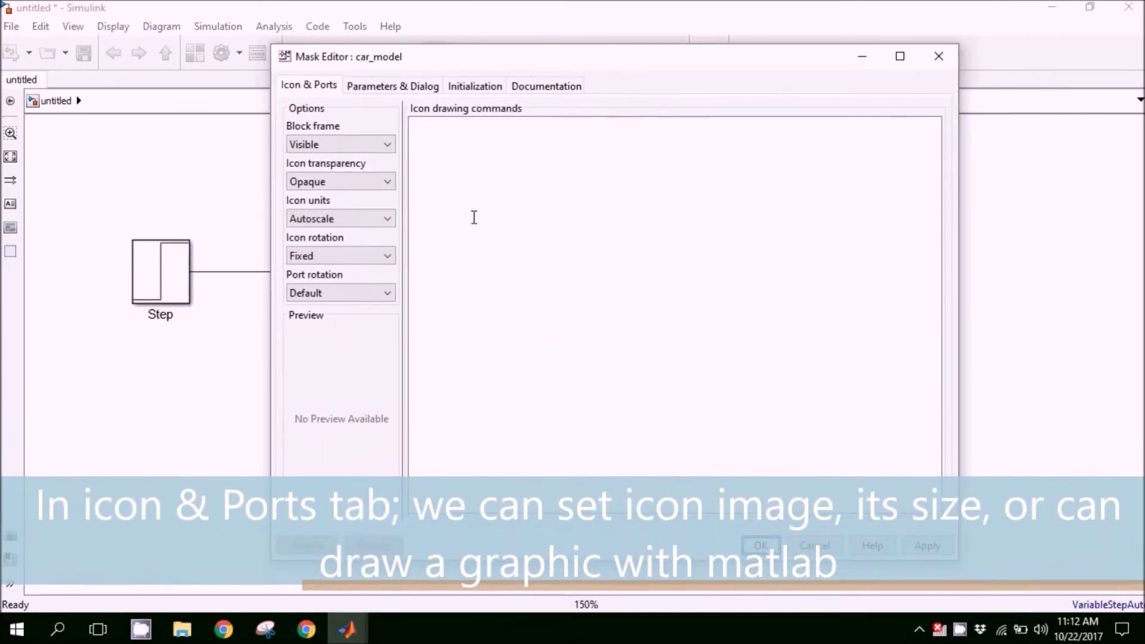
# Set the icon drawing command to image('carmodel.png') and preview the car picture icon.
pyautogui.click(445, 157)
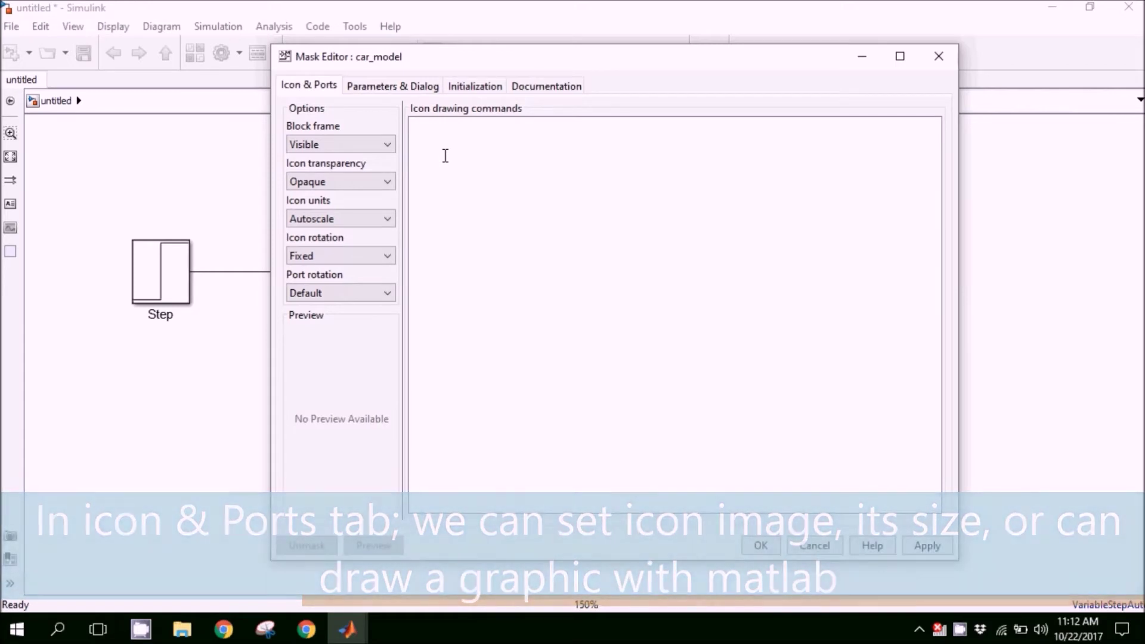
pyautogui.write('imagge')
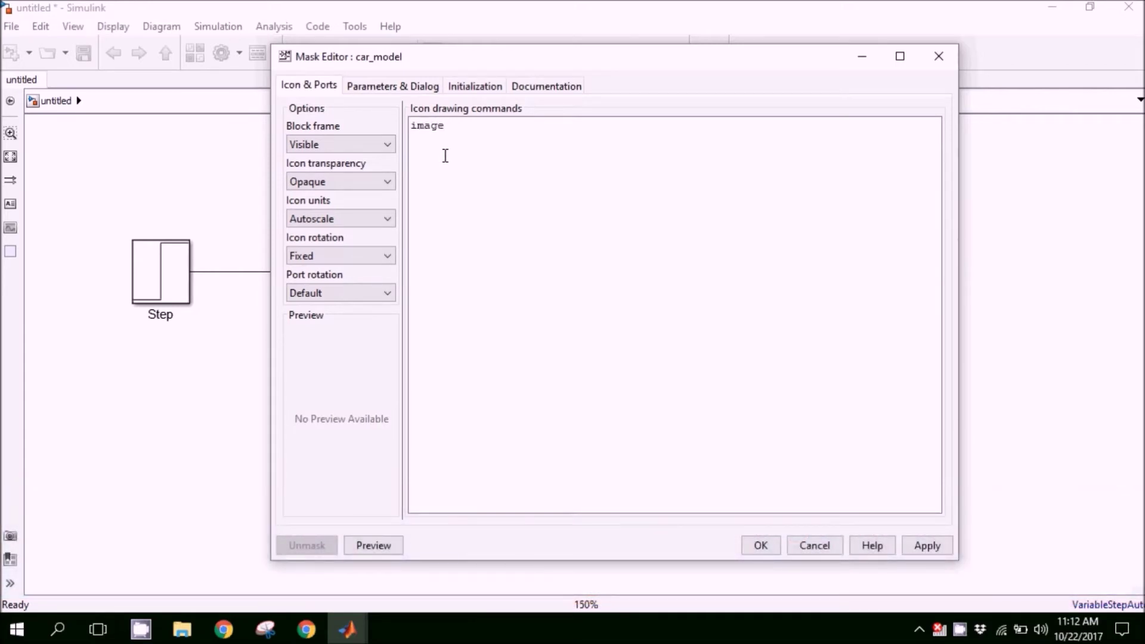
pyautogui.write("('');")
pyautogui.press('Left')
pyautogui.press('Left')
pyautogui.press('Left')
pyautogui.write('carmod')
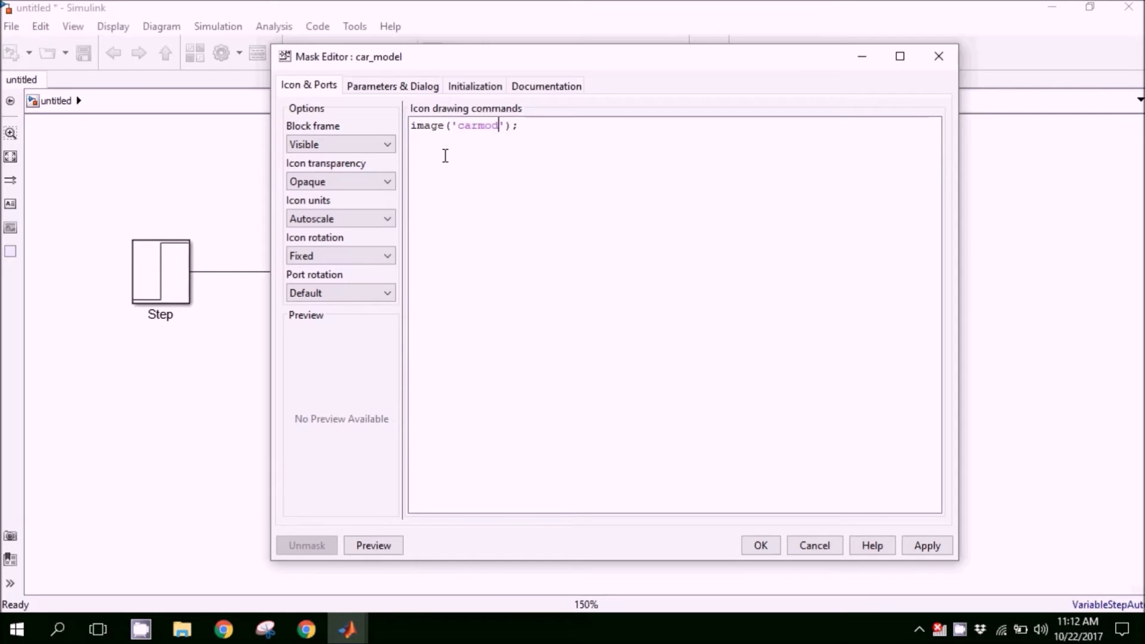
pyautogui.write('el.png')
pyautogui.click(375, 545)
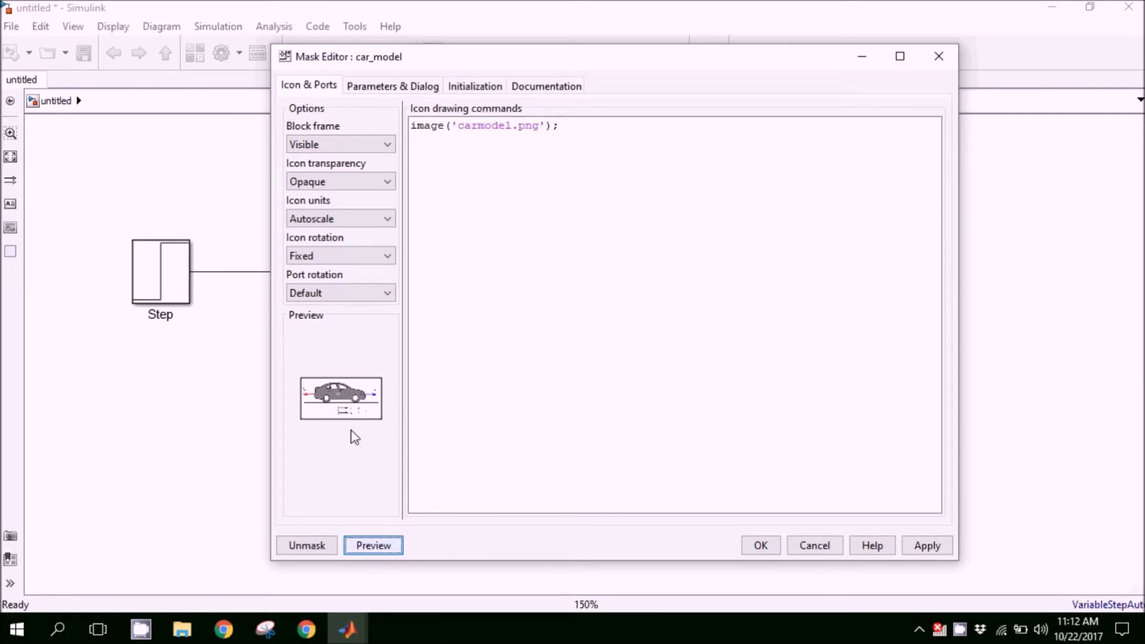
pyautogui.moveTo(403, 59); pyautogui.dragTo(683, 57)
pyautogui.moveTo(769, 56); pyautogui.dragTo(477, 62)
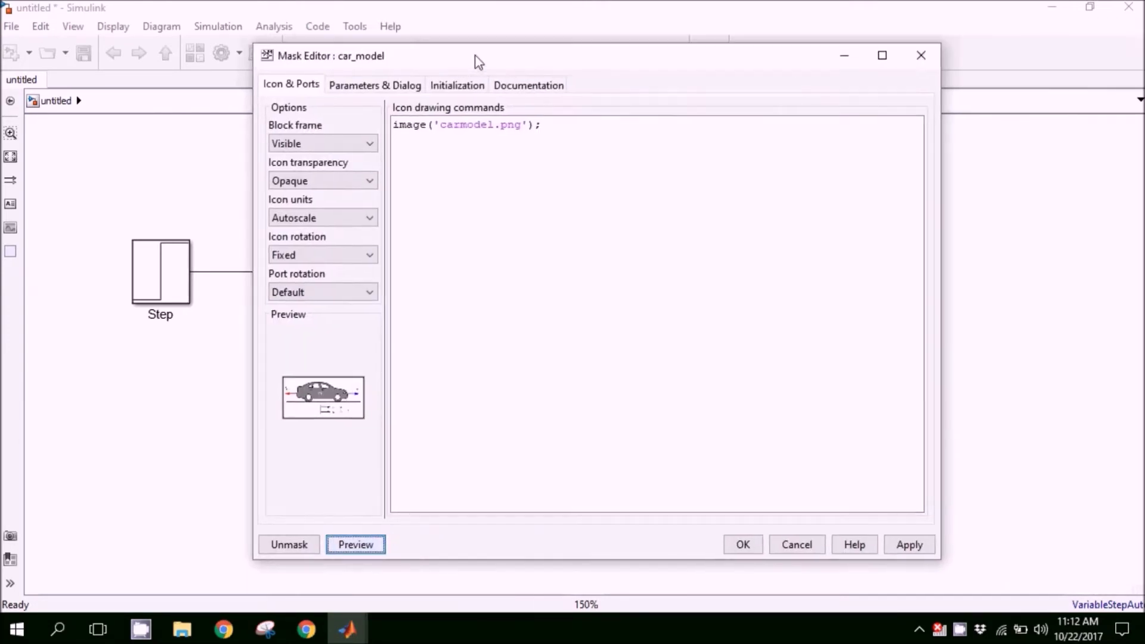
pyautogui.click(365, 88)
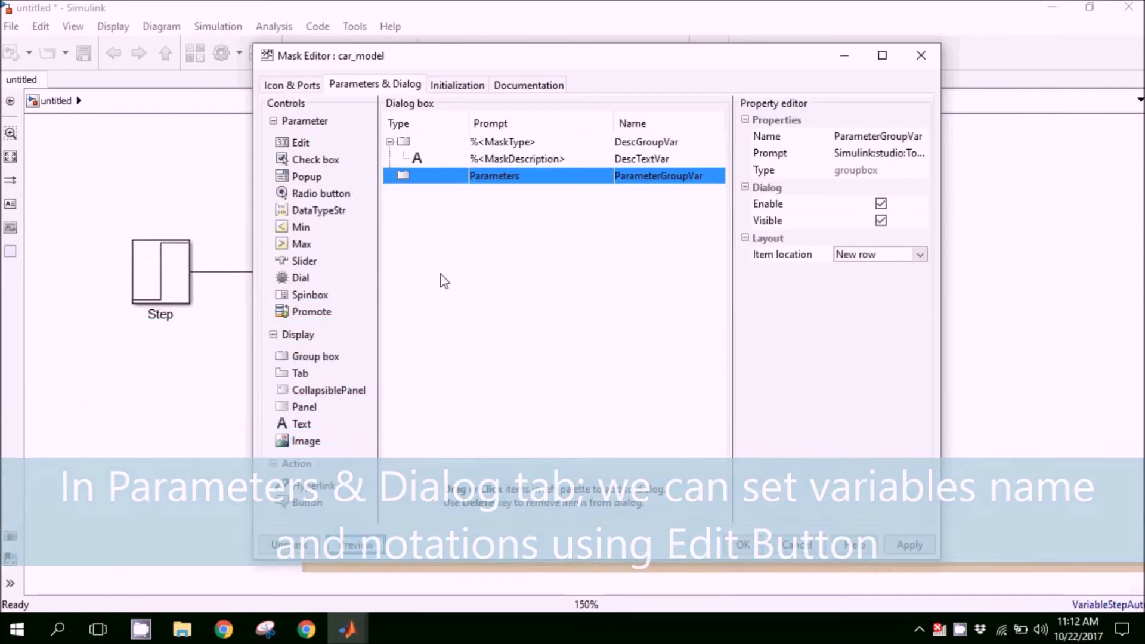
# Add two edit parameters, giving the first the prompt Mass (kg) and name m.
pyautogui.click(298, 143)
pyautogui.click(298, 143)
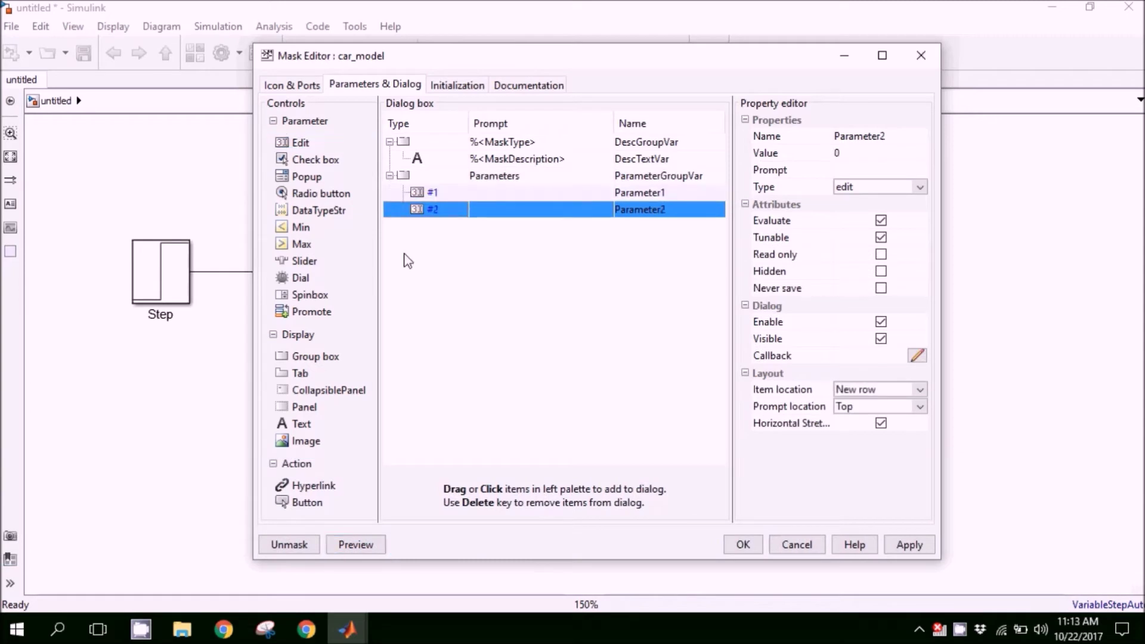
pyautogui.click(478, 196)
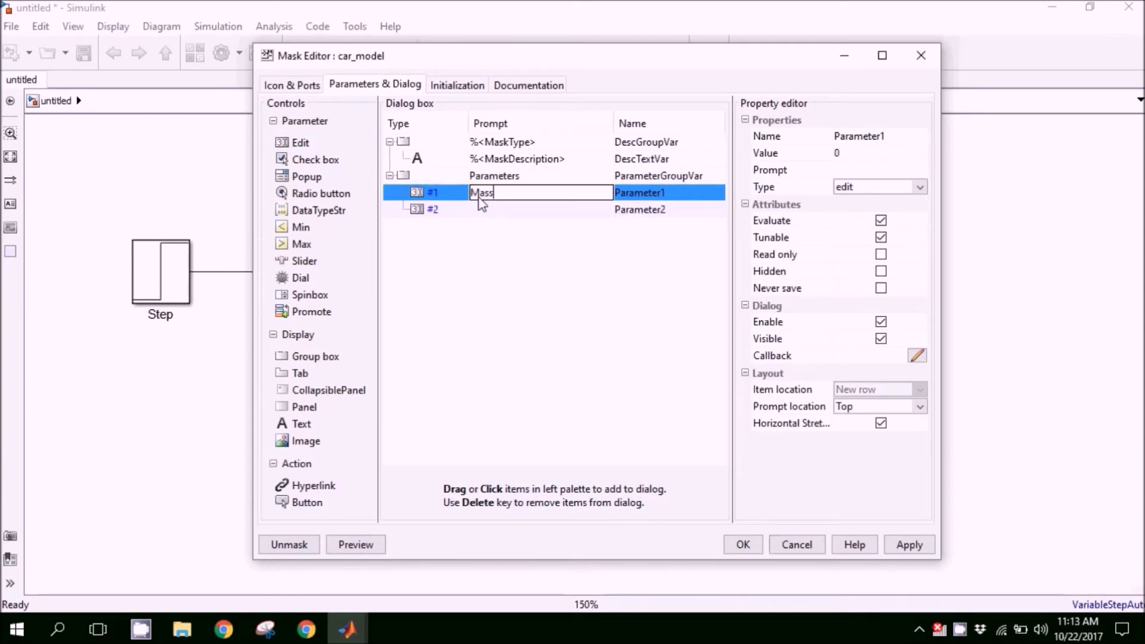
pyautogui.click(666, 195)
pyautogui.write('m')
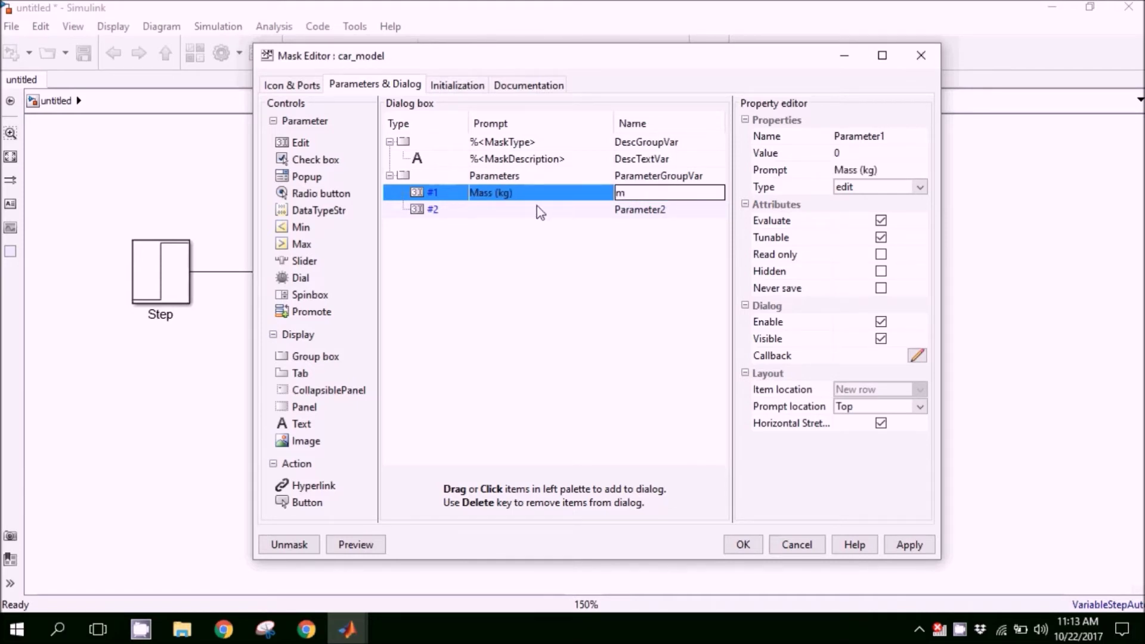
# Give the second parameter prompt Viscous Friction (N-sec/m) and name b, then preview the dialog.
pyautogui.click(540, 210)
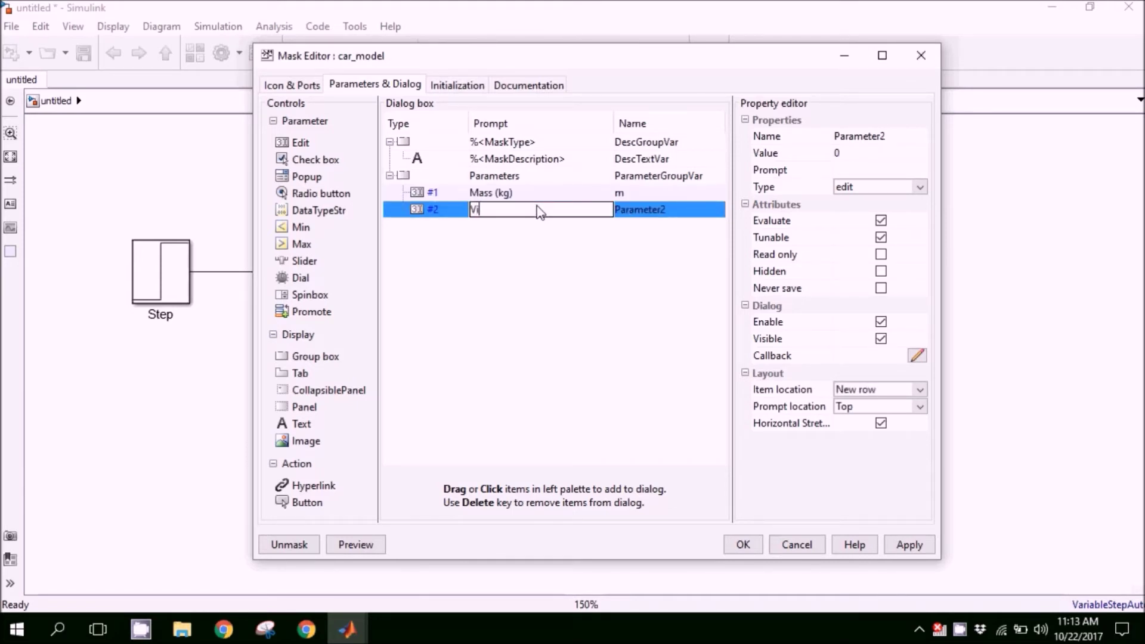
pyautogui.write('Viscous Friction (N-sec/m)')
pyautogui.click(623, 219)
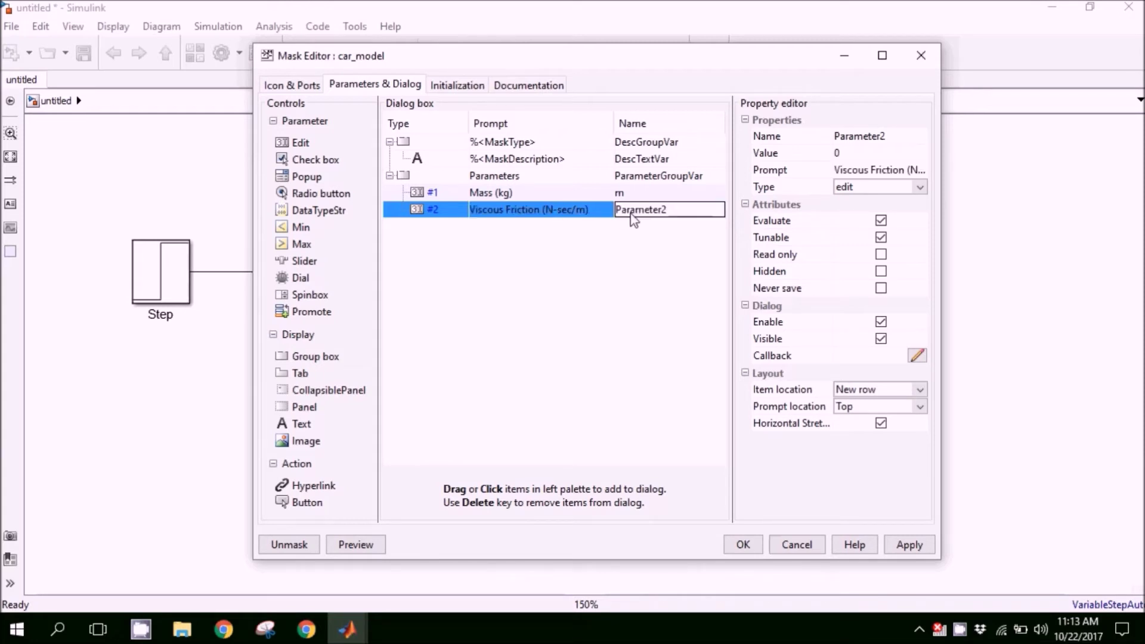
pyautogui.doubleClick(631, 218)
pyautogui.write('b')
pyautogui.press('Return')
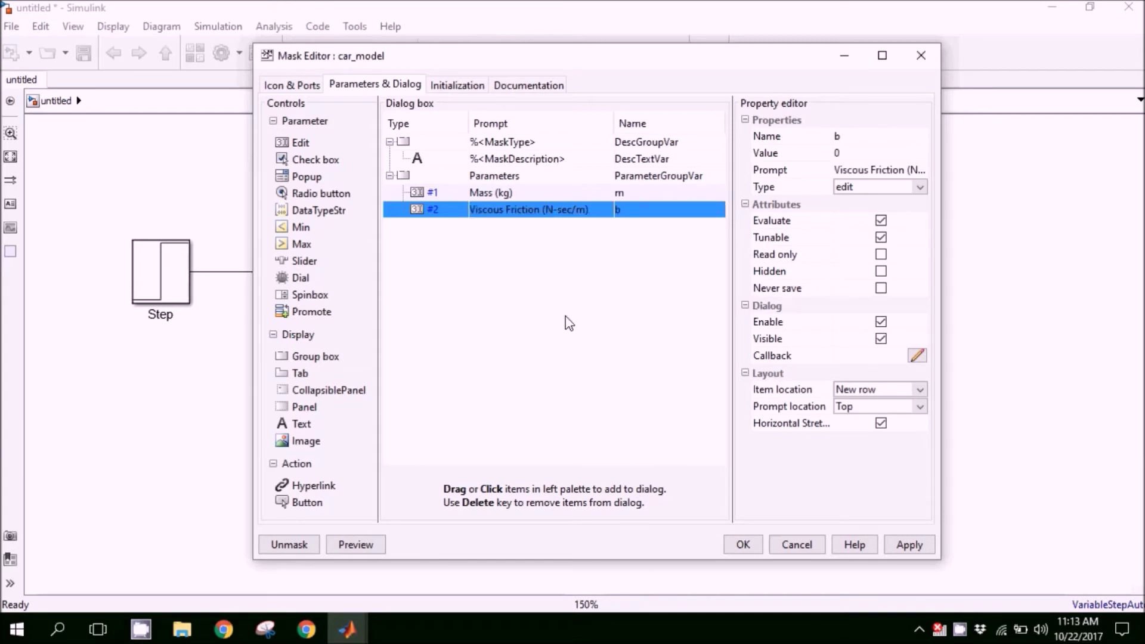
pyautogui.click(371, 544)
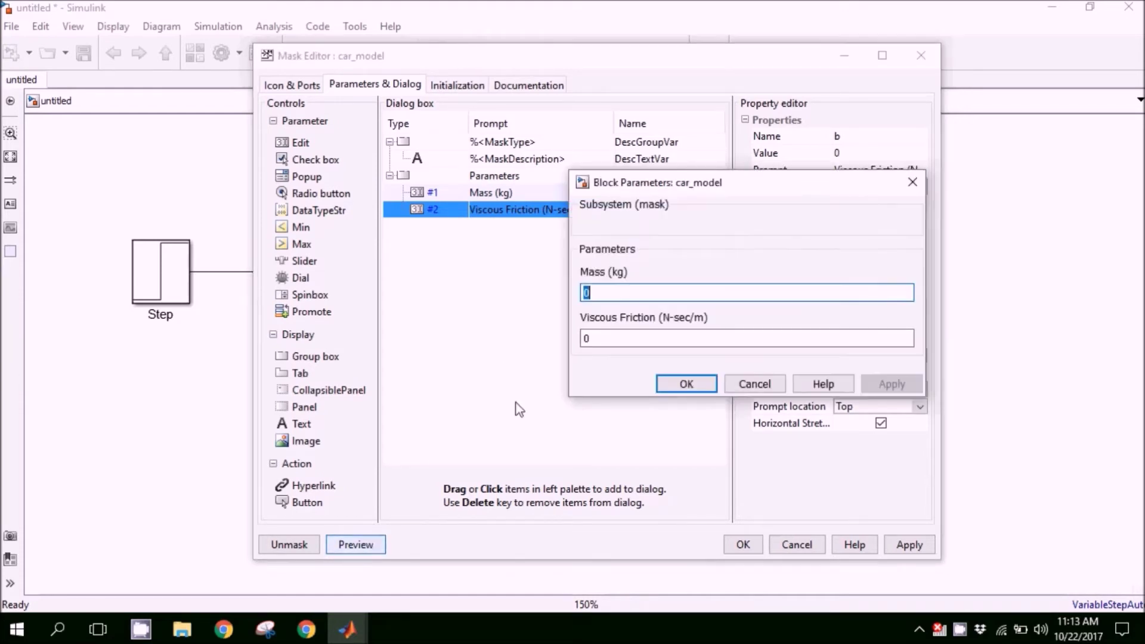
# In the parameter preview, move to the Viscous Friction field and close the preview with OK.
pyautogui.moveTo(681, 186); pyautogui.dragTo(595, 189)
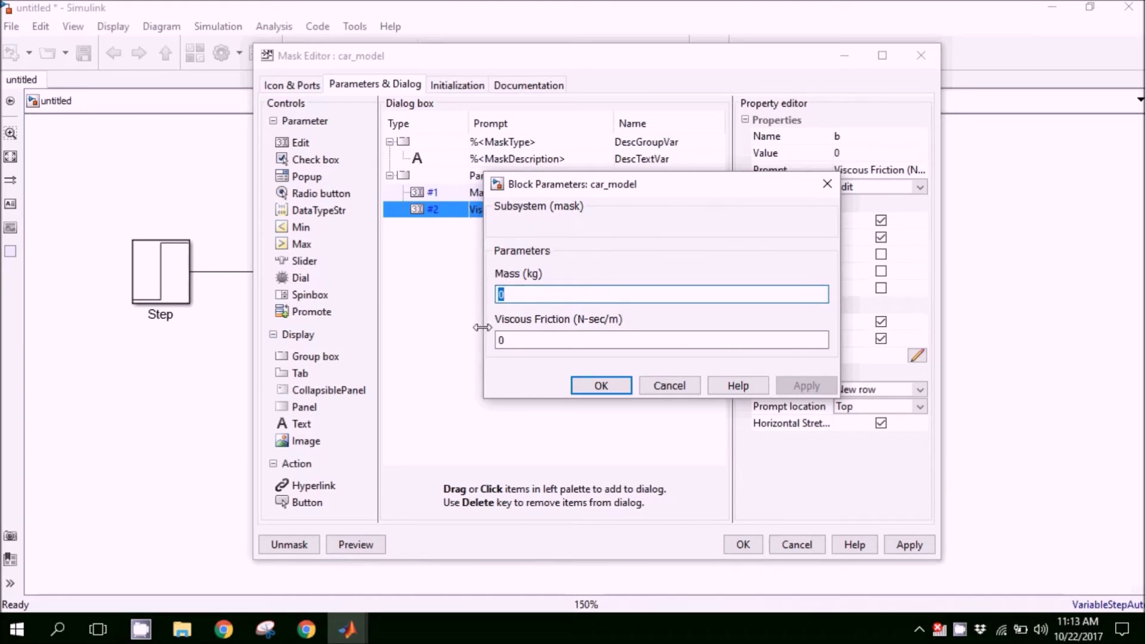
pyautogui.press('Tab')
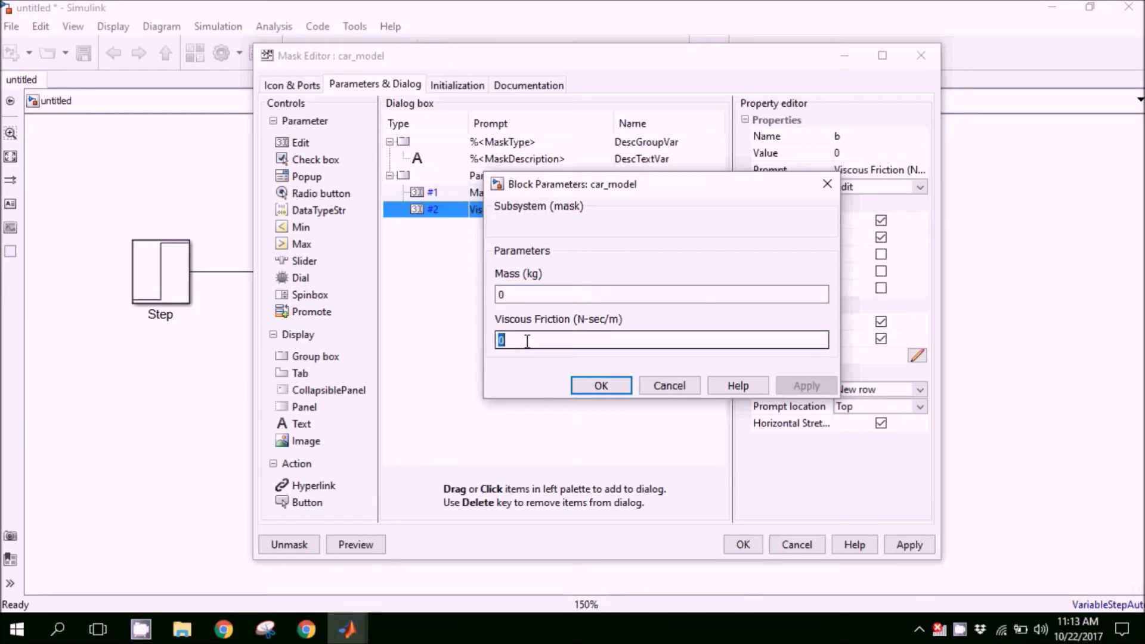
pyautogui.click(588, 386)
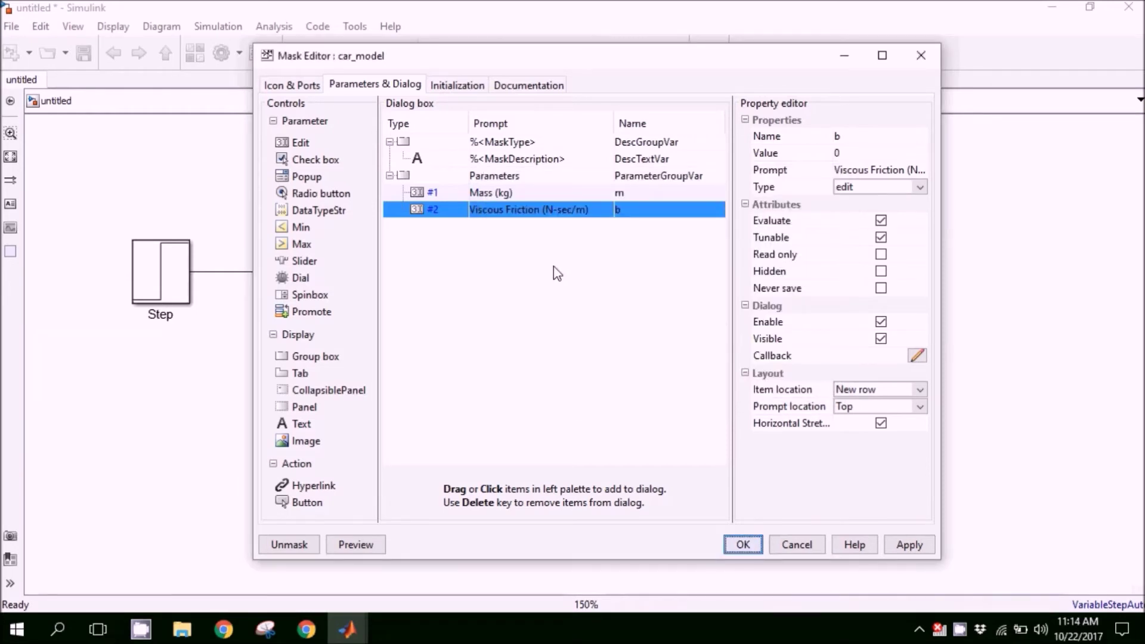
# Enter the initialization commands m>0; b>0; m<1000; on the Initialization page.
pyautogui.click(461, 85)
pyautogui.moveTo(452, 56); pyautogui.dragTo(501, 56)
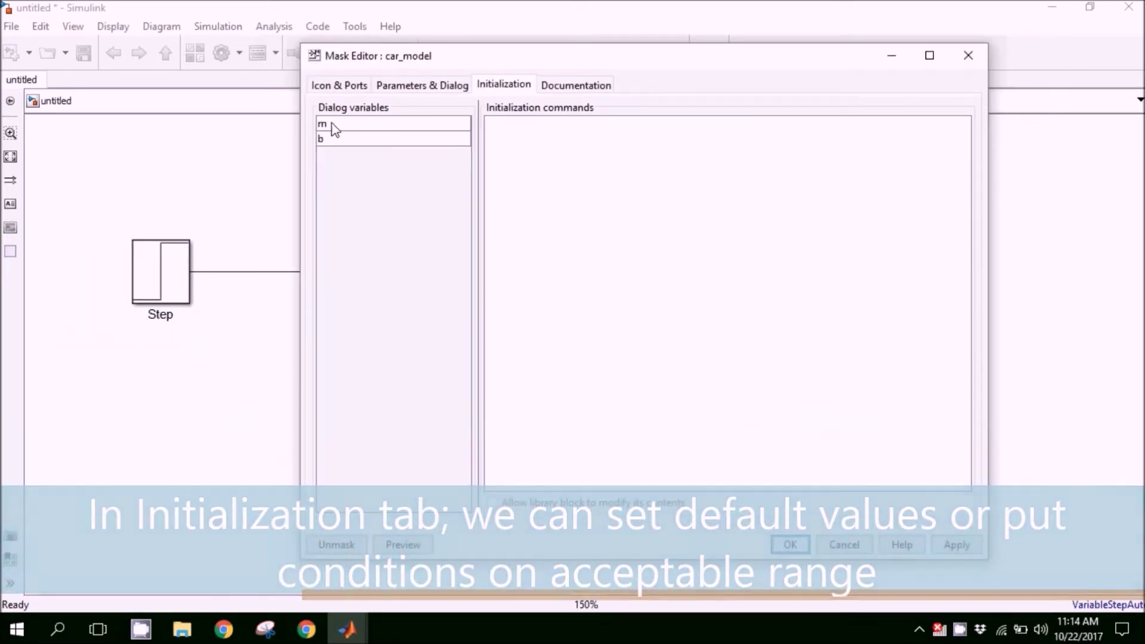
pyautogui.click(521, 146)
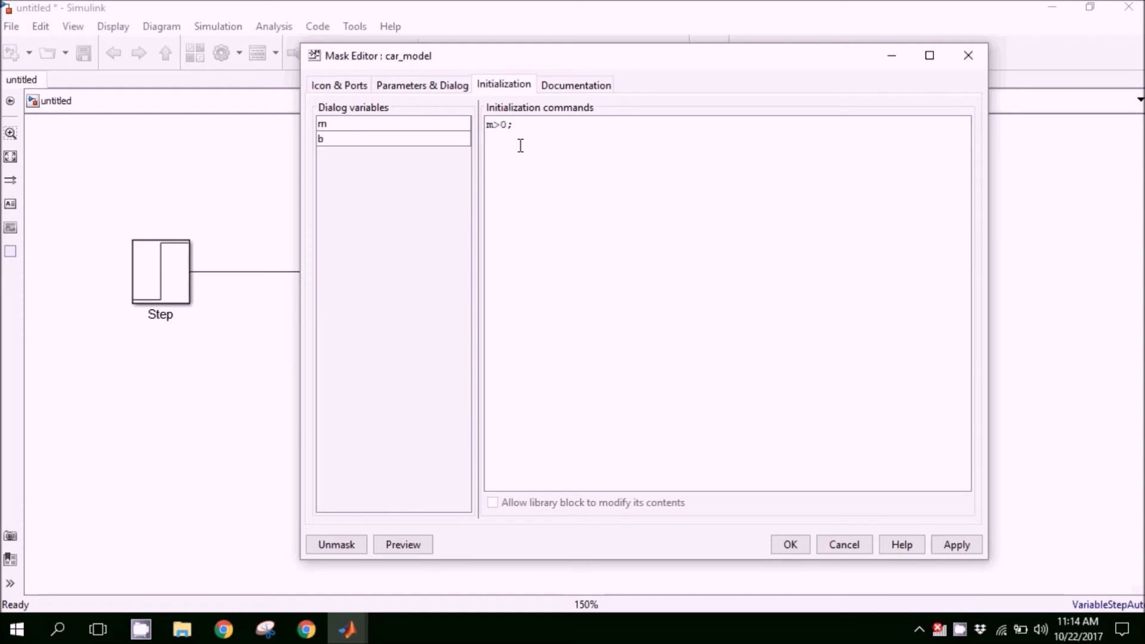
pyautogui.write('b')
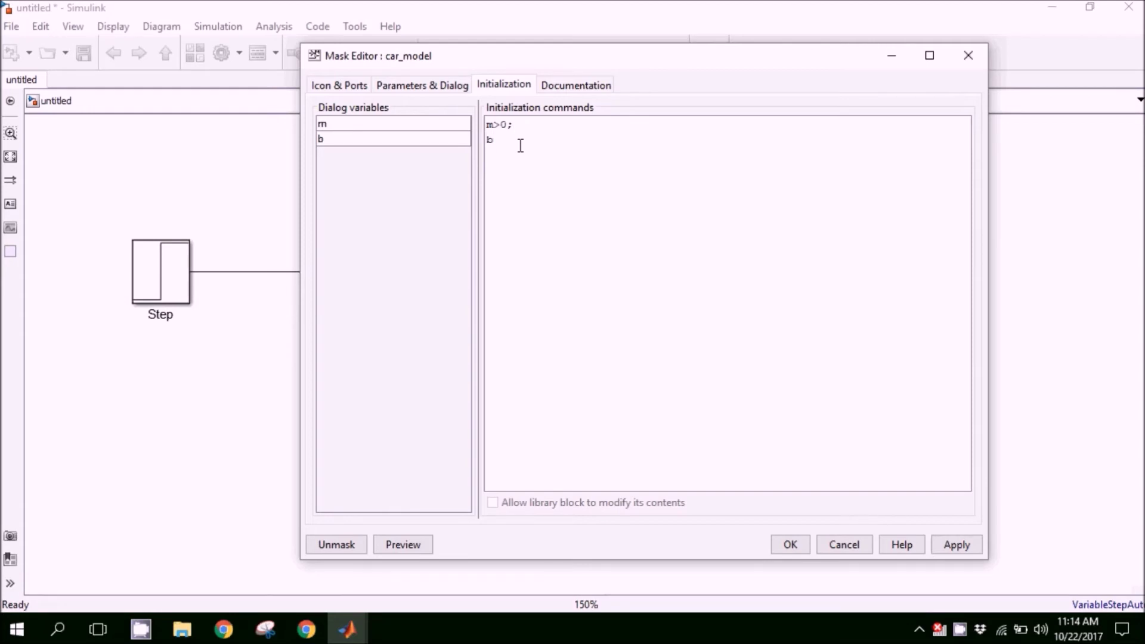
pyautogui.write('>0')
pyautogui.write('000;')
pyautogui.click(571, 87)
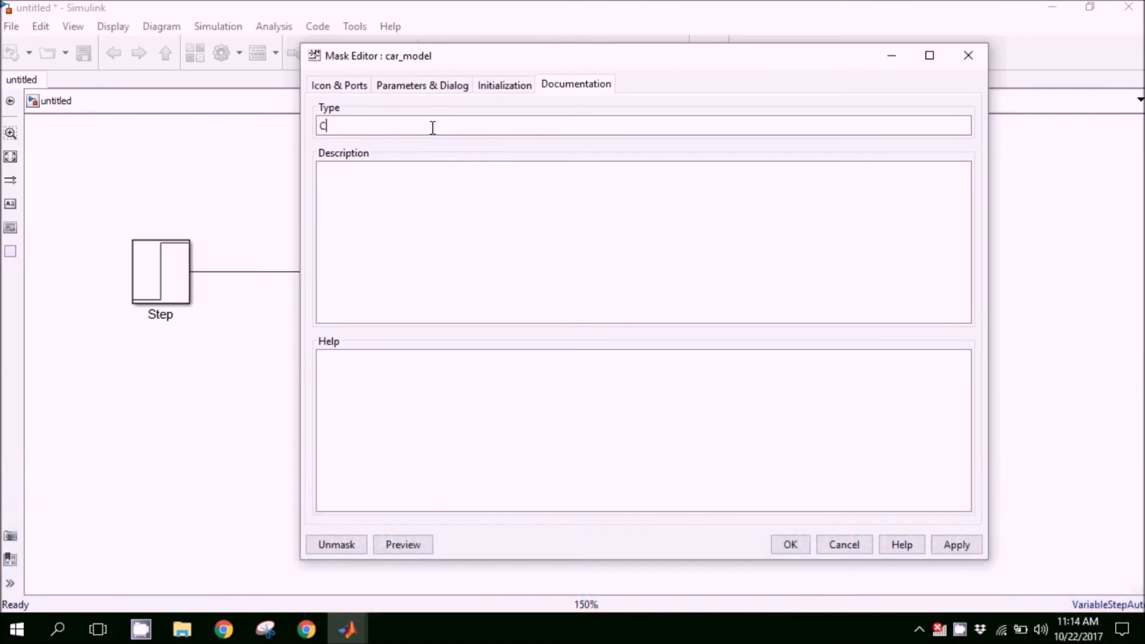
# Set documentation Type to Car Model (Control System), add the mass and friction description, and preview.
pyautogui.write('r Model (Control System')
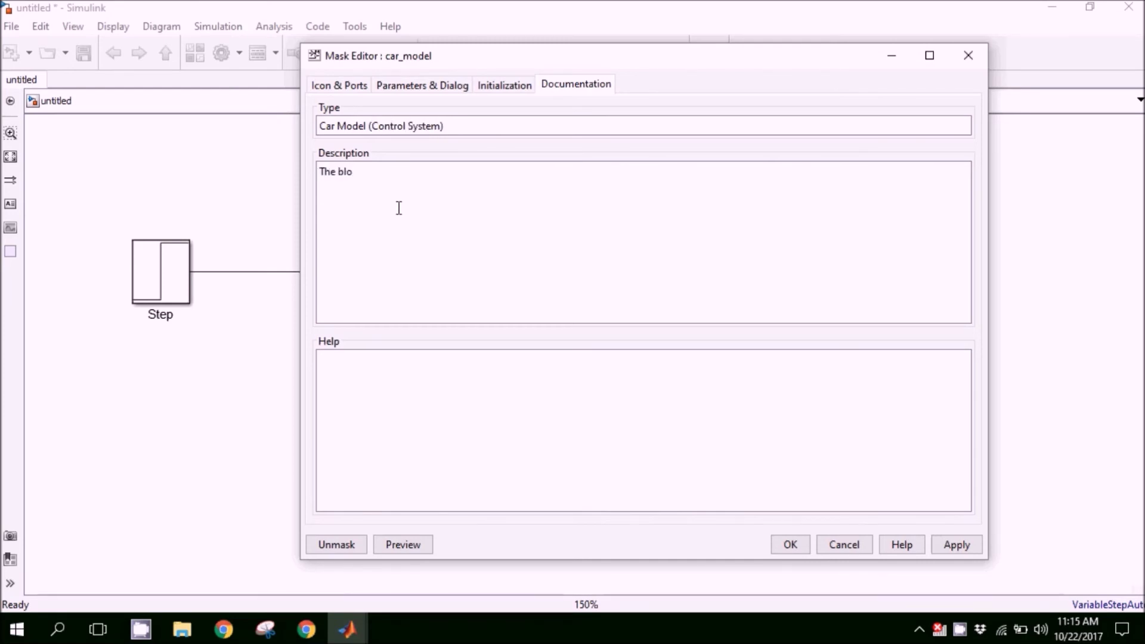
pyautogui.write('ck implements the car model')
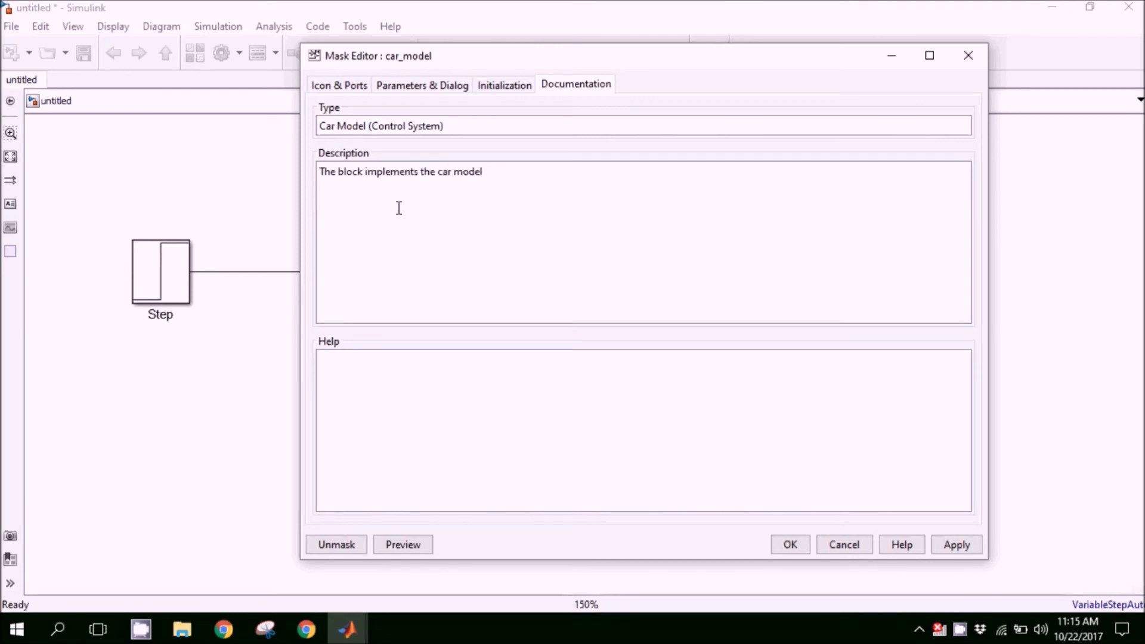
pyautogui.write('. U')
pyautogui.write('ser can specif')
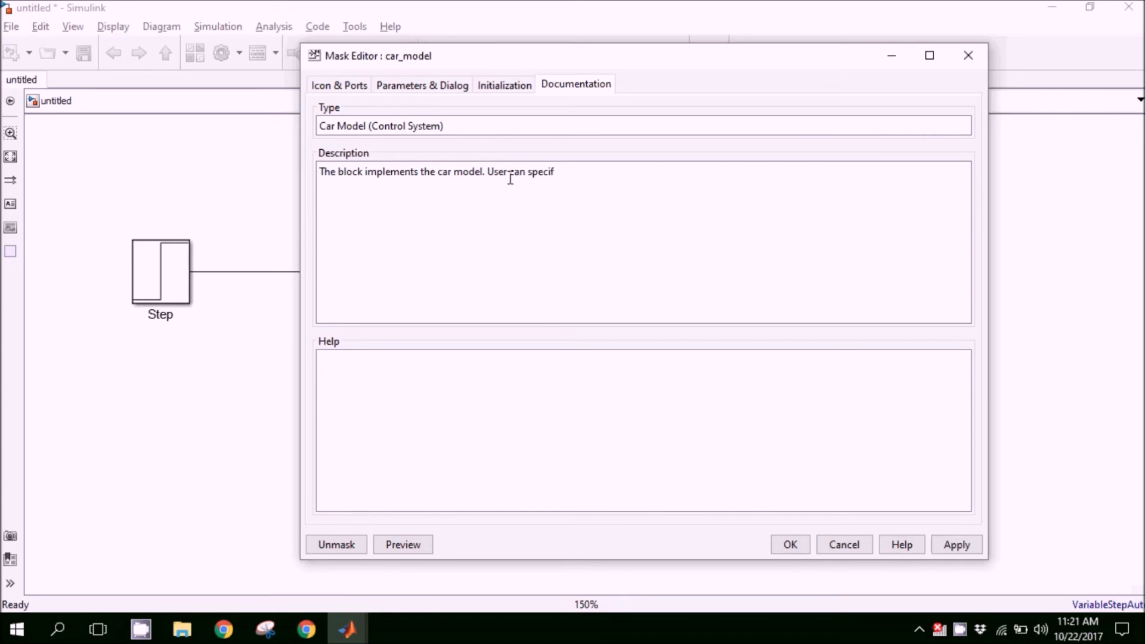
pyautogui.write('y the mass of vehicle and viscous friction in p')
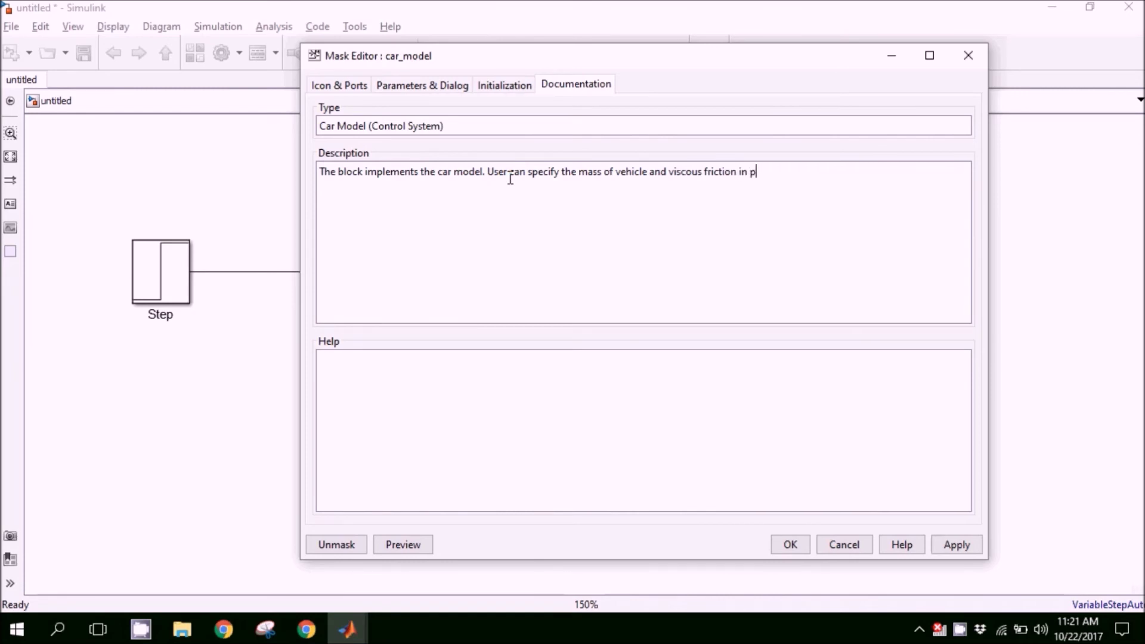
pyautogui.write('mpt window.')
pyautogui.click(407, 550)
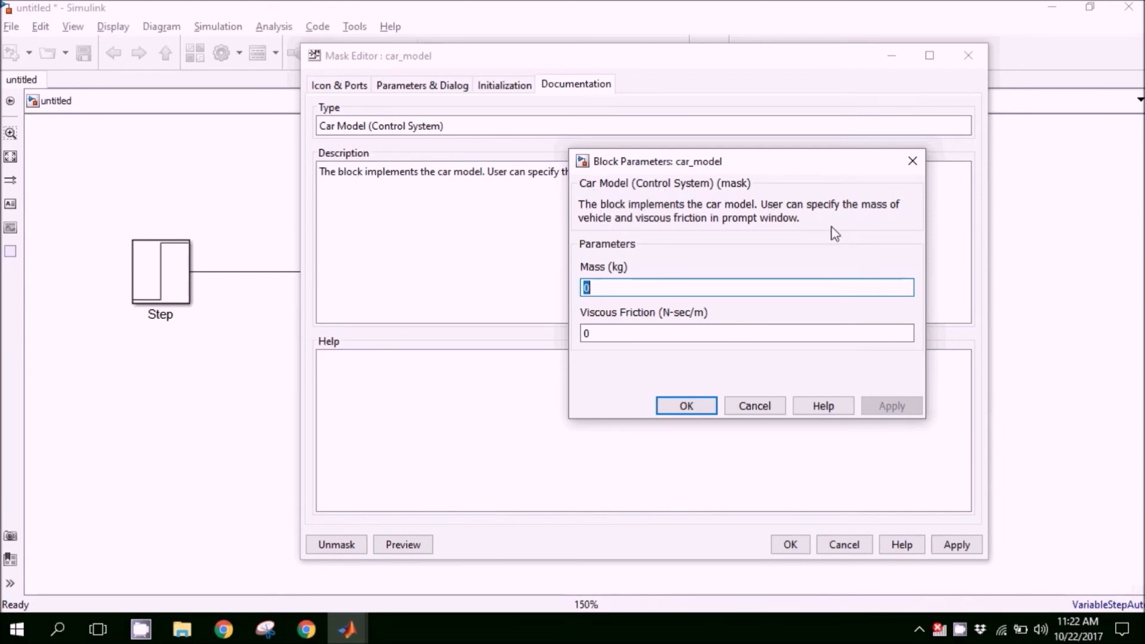
pyautogui.click(691, 408)
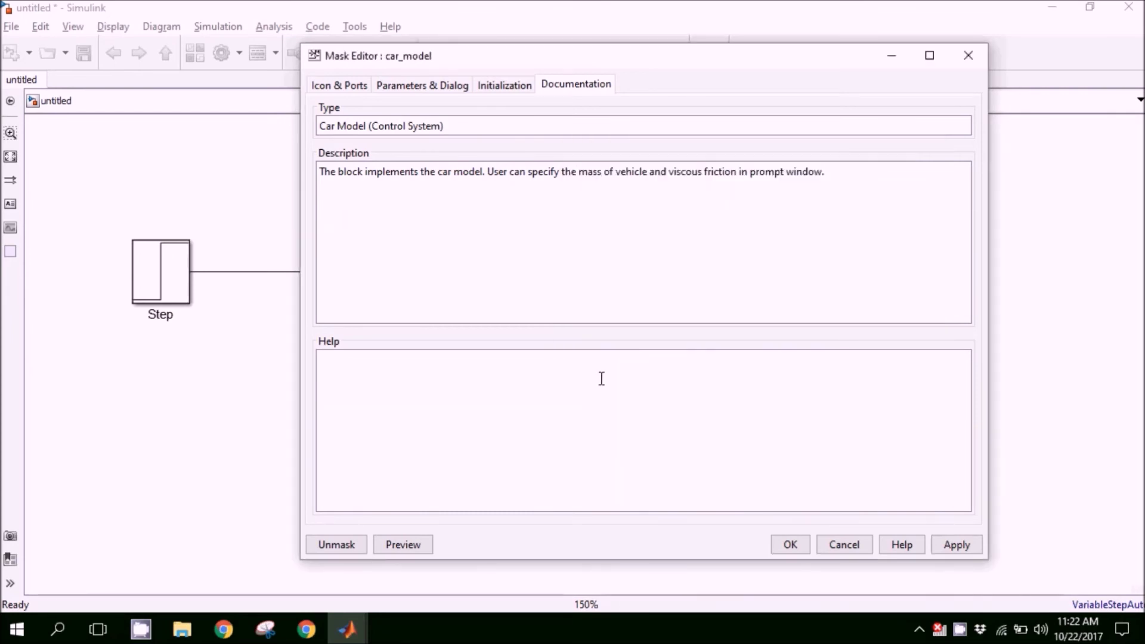
# Apply the mask, then set car_model's Mass to 5 and Viscous Friction to 0.7.
pyautogui.click(790, 544)
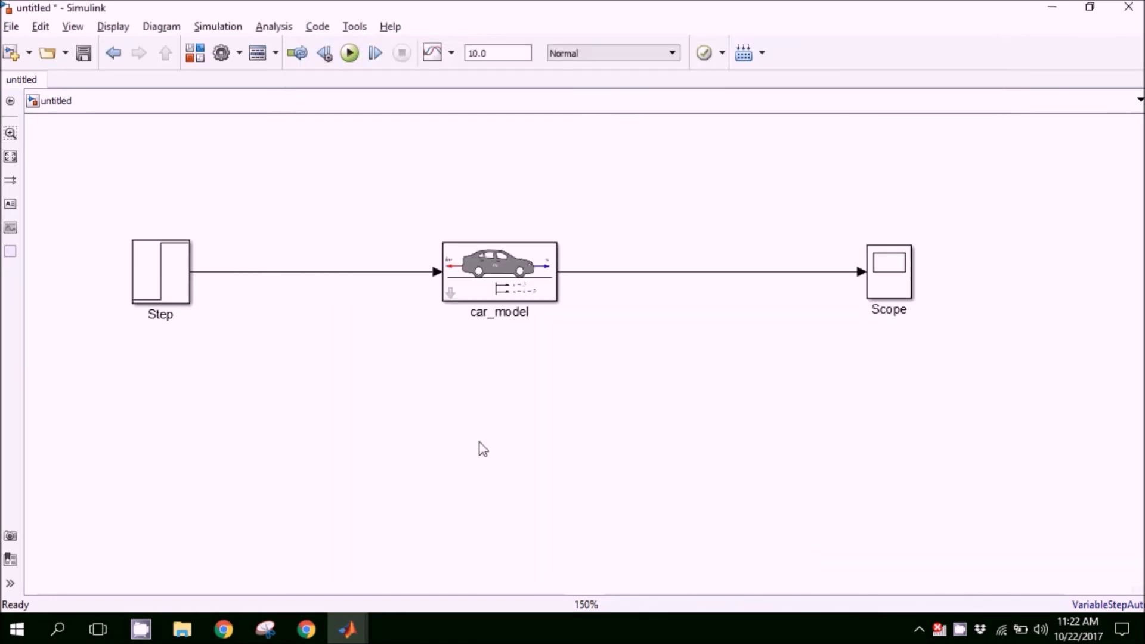
pyautogui.click(518, 274)
pyautogui.doubleClick(517, 275)
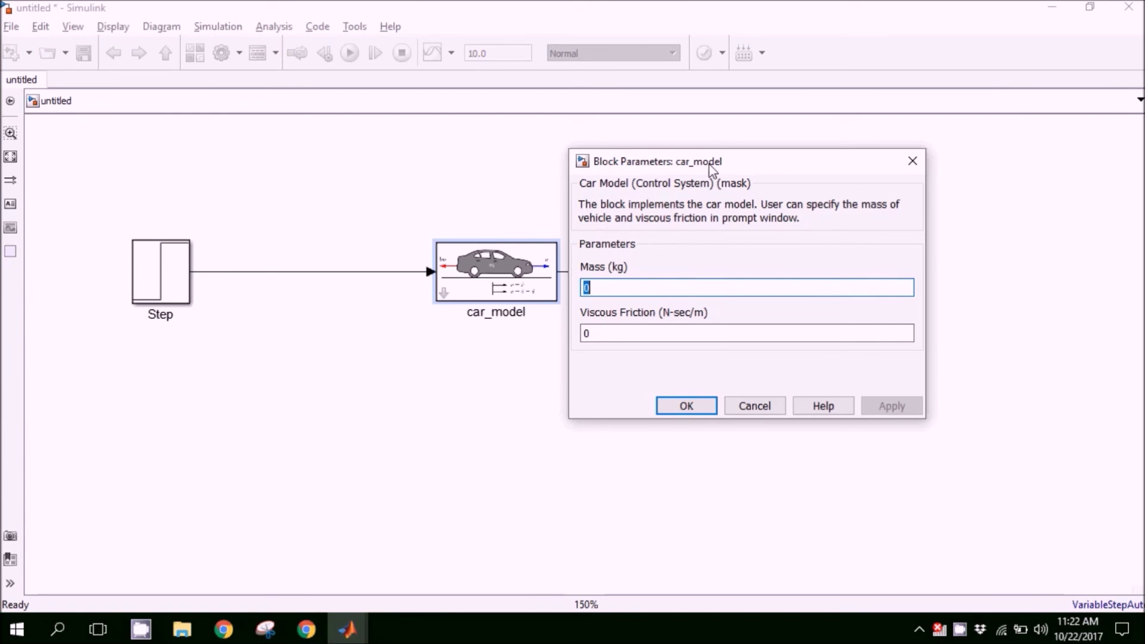
pyautogui.moveTo(711, 170); pyautogui.dragTo(733, 173)
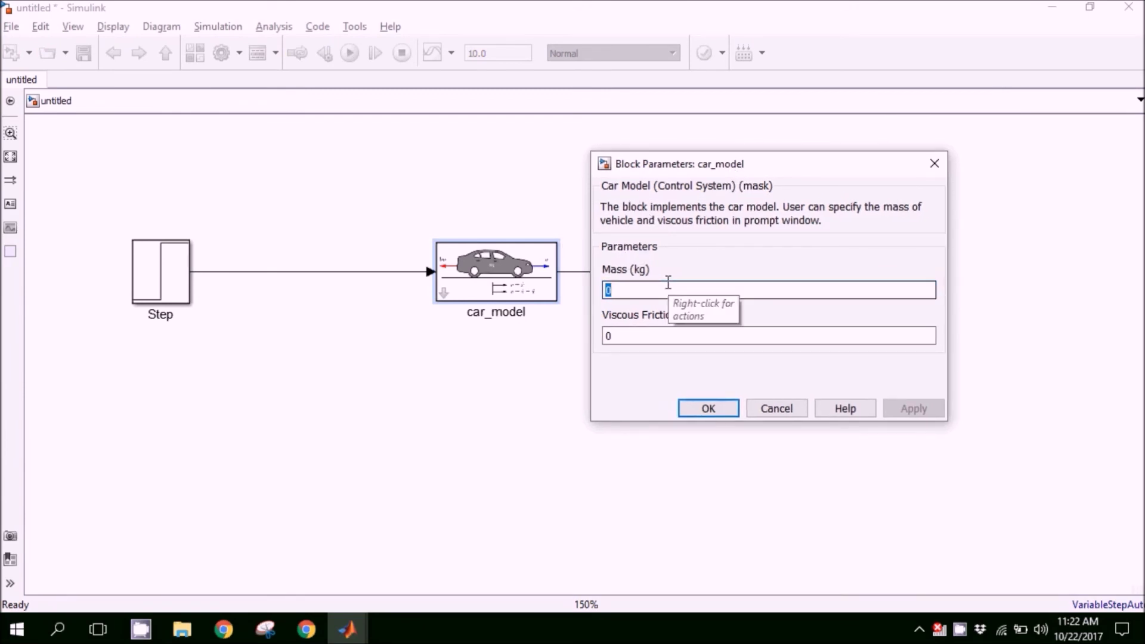
pyautogui.write('5')
pyautogui.press('Tab')
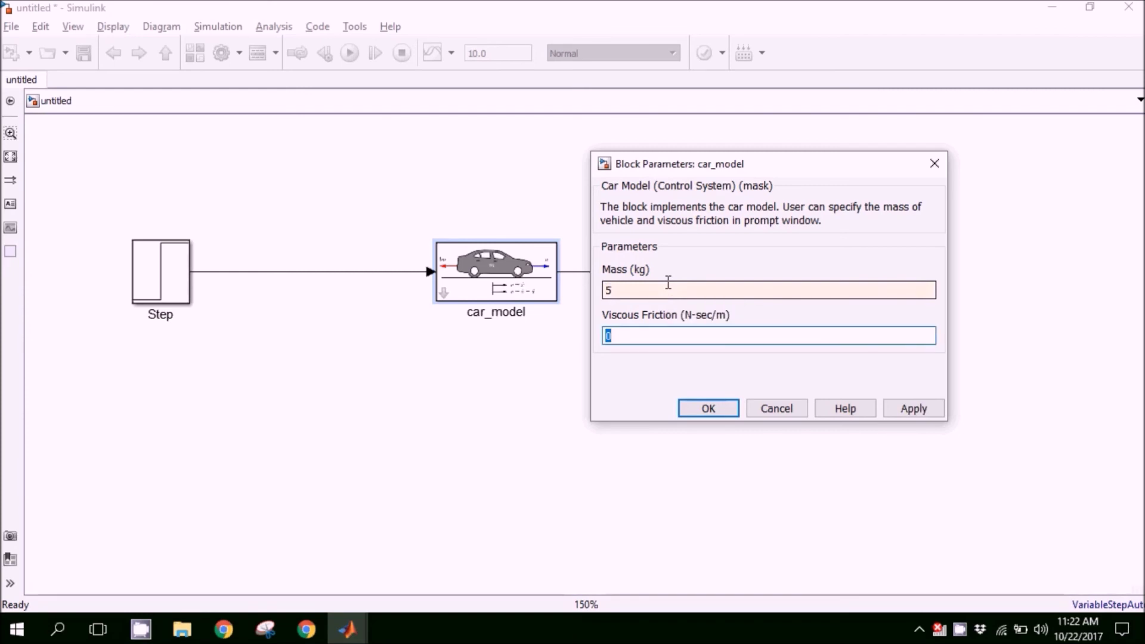
pyautogui.write('0.7')
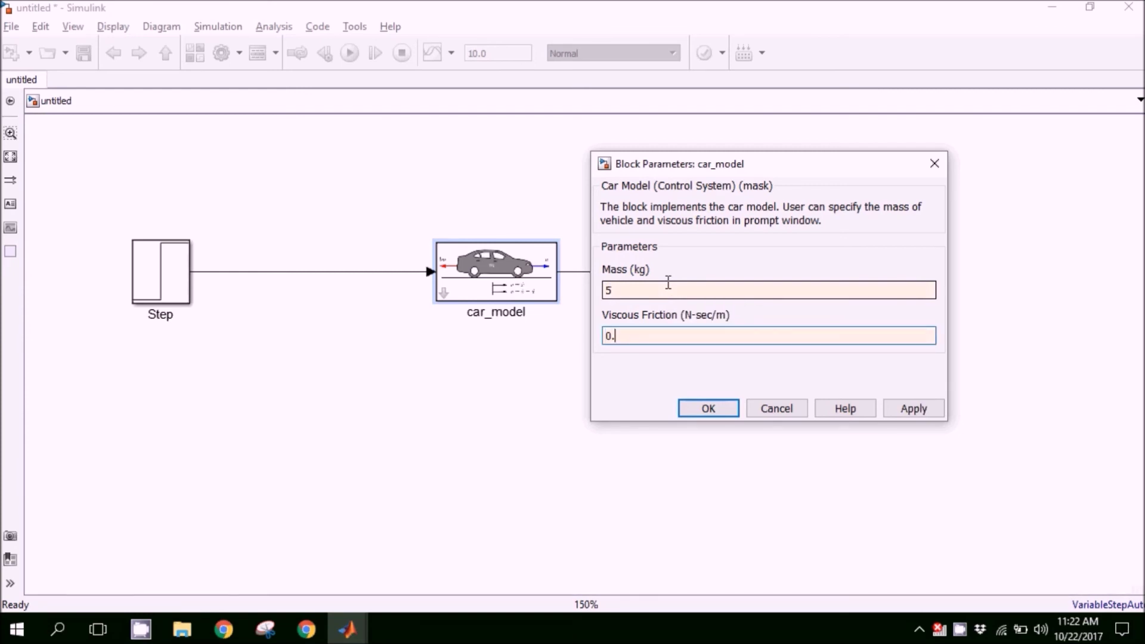
pyautogui.click(708, 408)
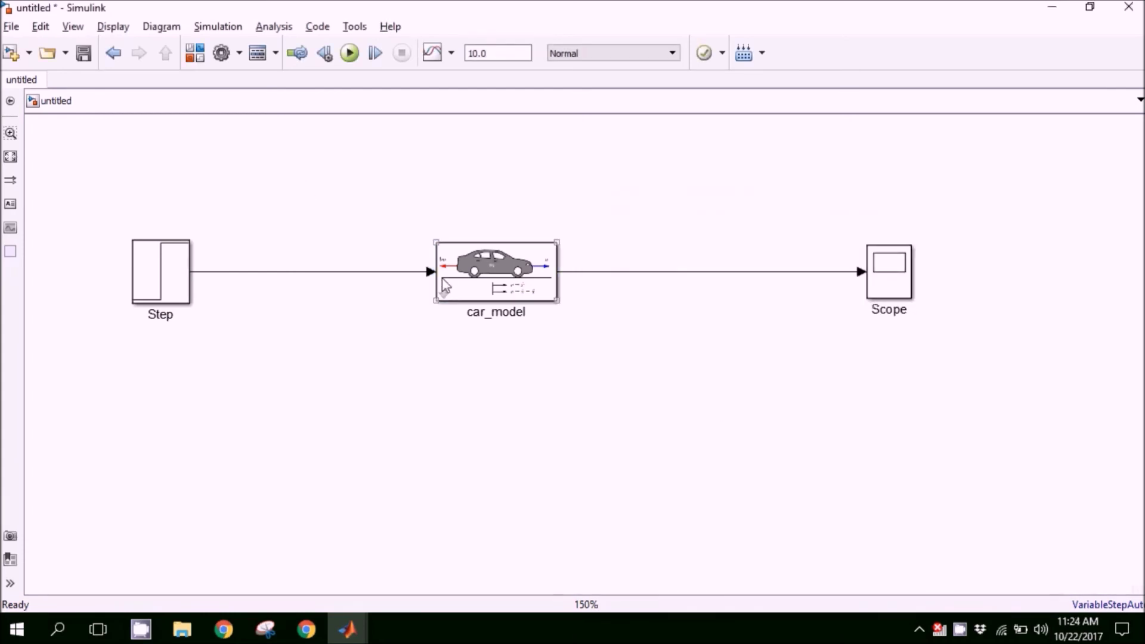
pyautogui.rightClick(484, 275)
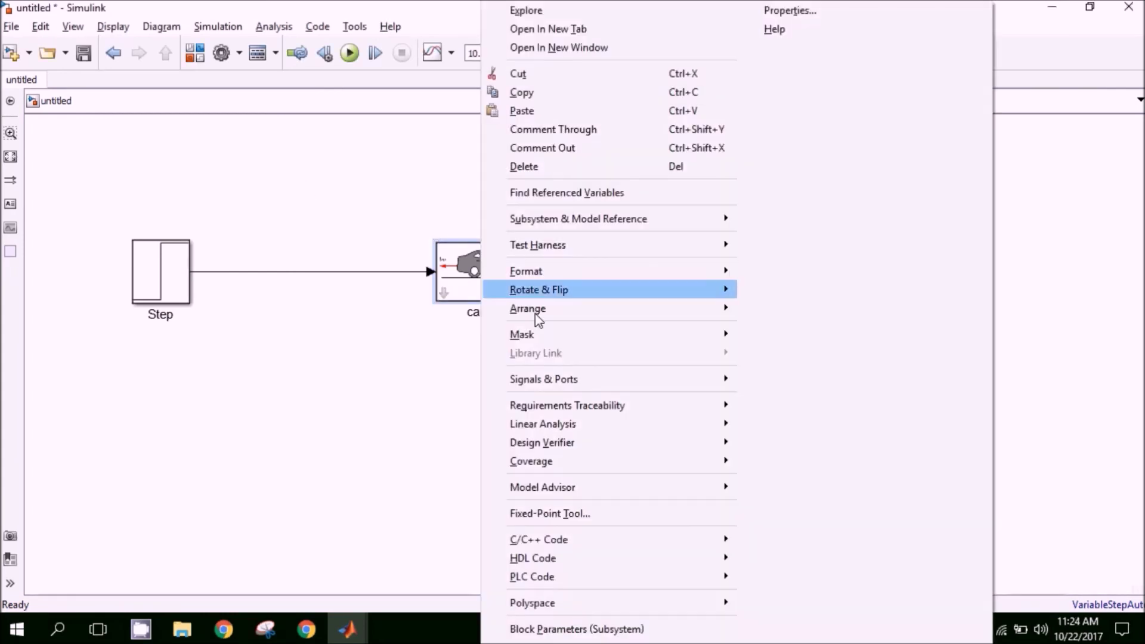
pyautogui.moveTo(654, 341)
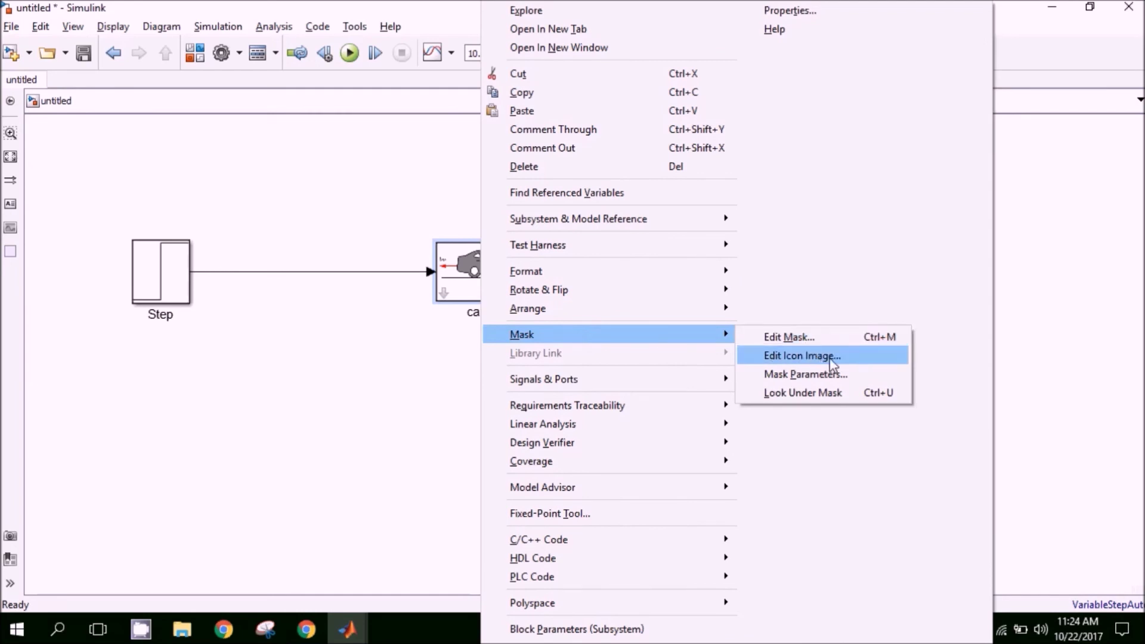
pyautogui.click(839, 395)
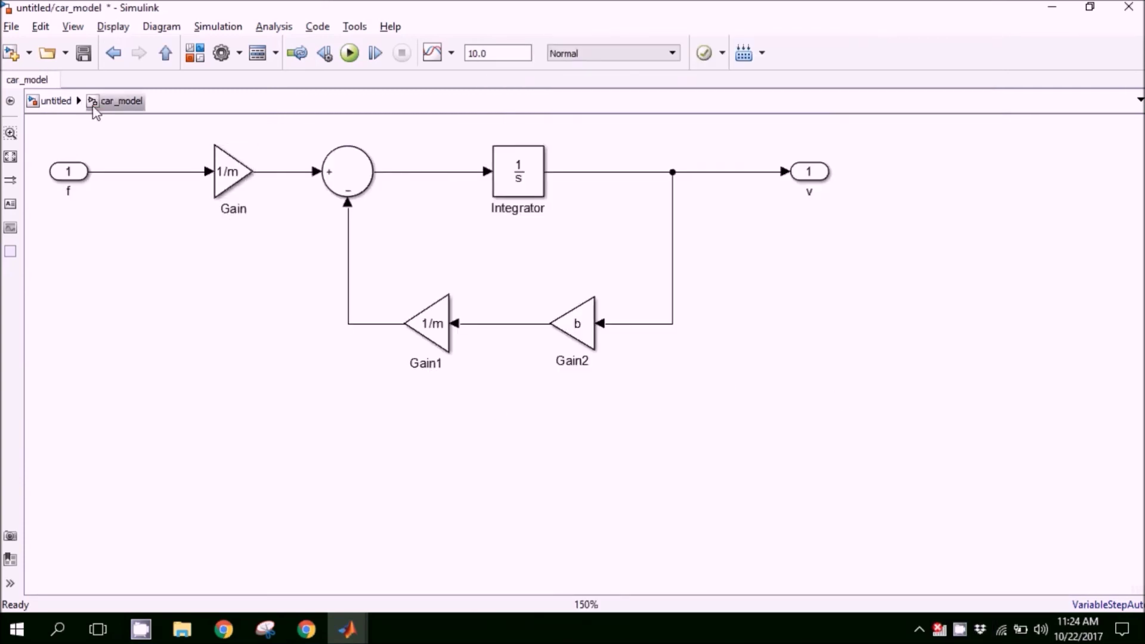
pyautogui.click(115, 60)
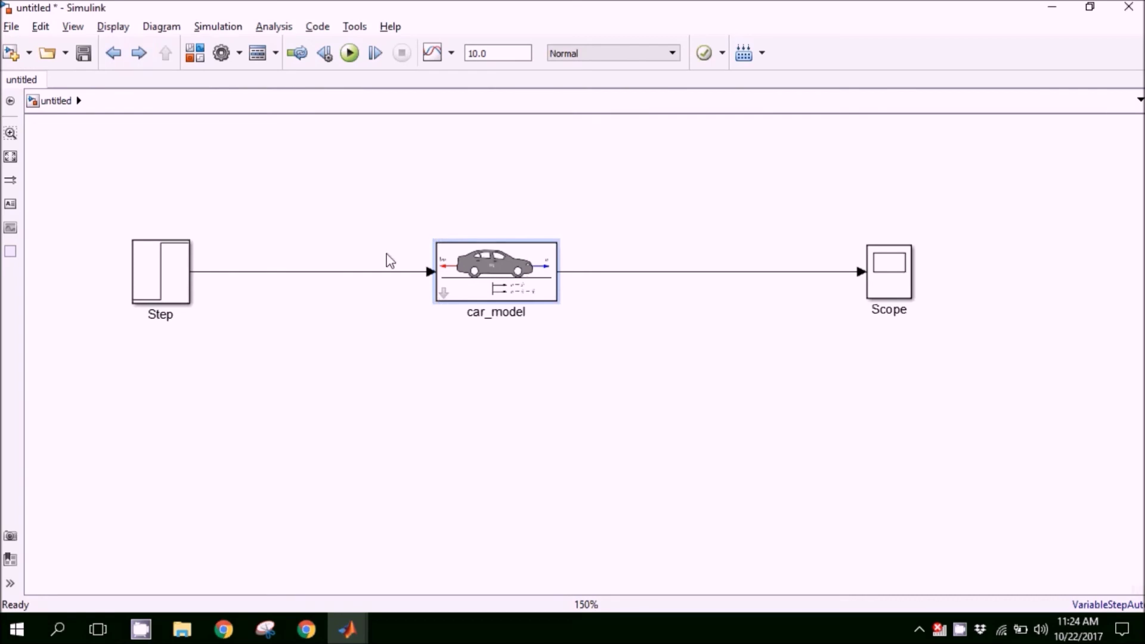
# Copy car_model and paste the first copy, car_model 1, below the original.
pyautogui.rightClick(496, 286)
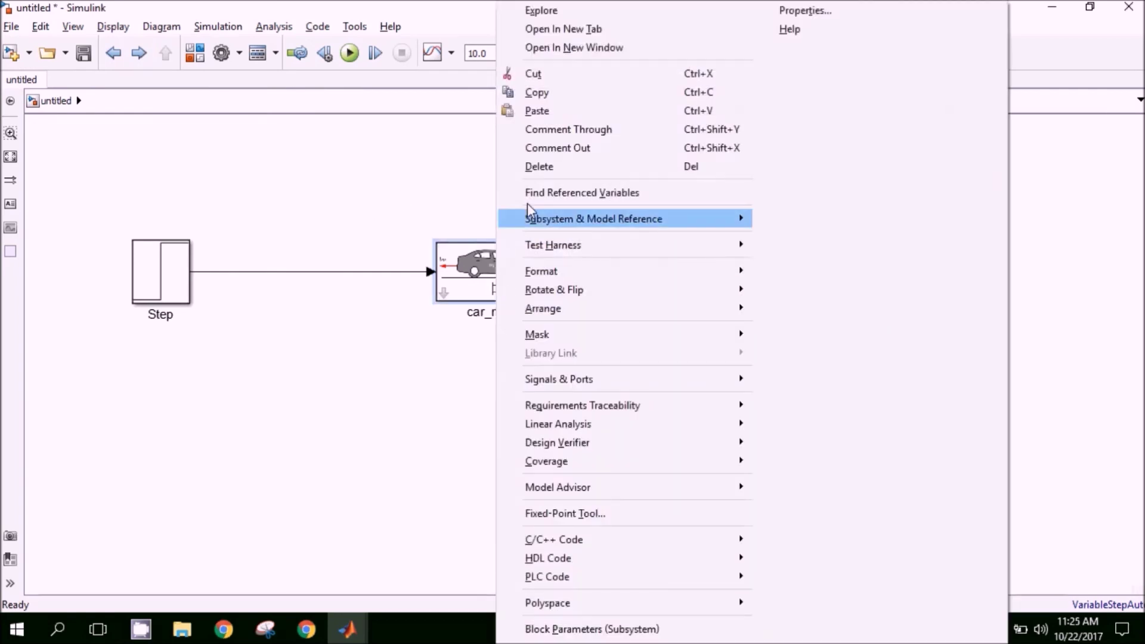
pyautogui.click(536, 93)
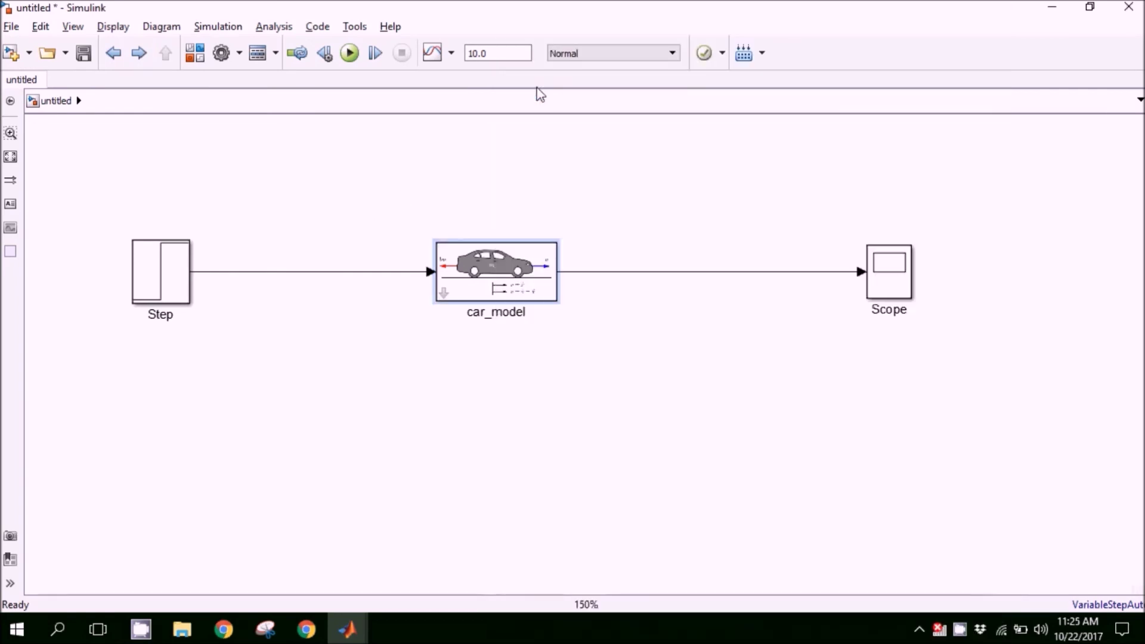
pyautogui.click(460, 375)
pyautogui.rightClick(458, 371)
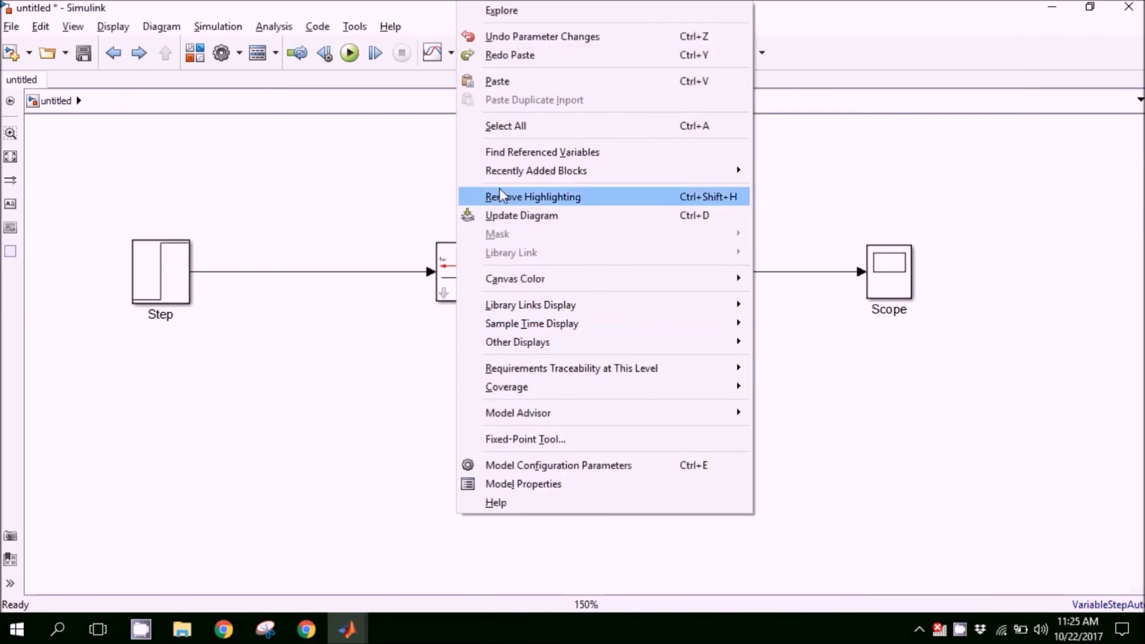
pyautogui.click(488, 83)
pyautogui.moveTo(533, 398); pyautogui.dragTo(513, 385)
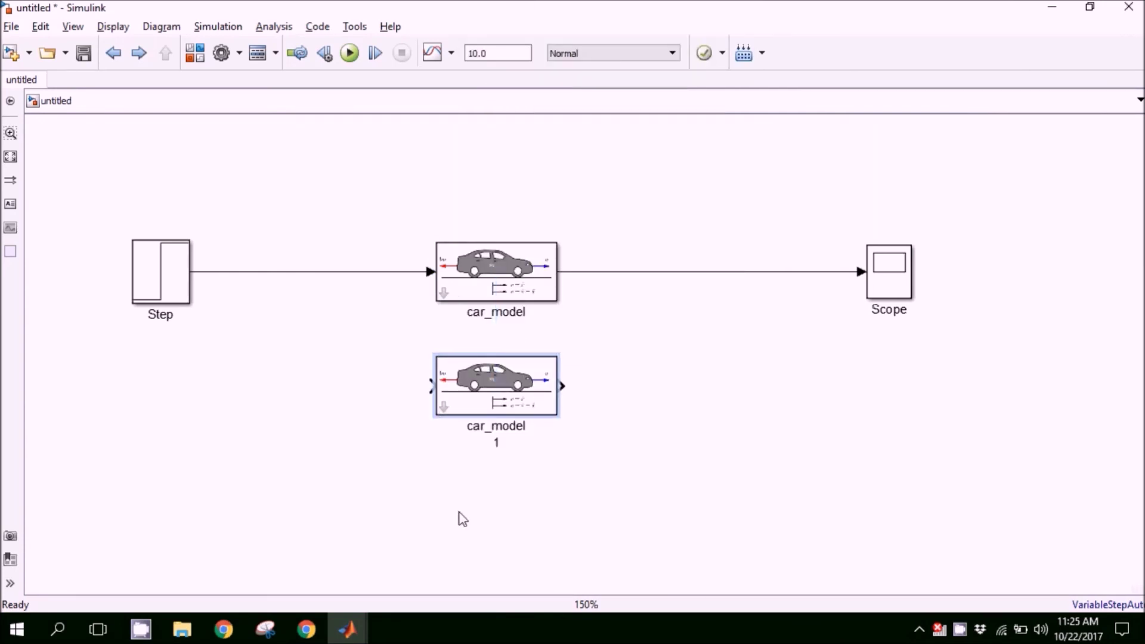
# Paste a second copy, car_model 2, and place it beneath car_model 1.
pyautogui.rightClick(459, 352)
pyautogui.click(498, 214)
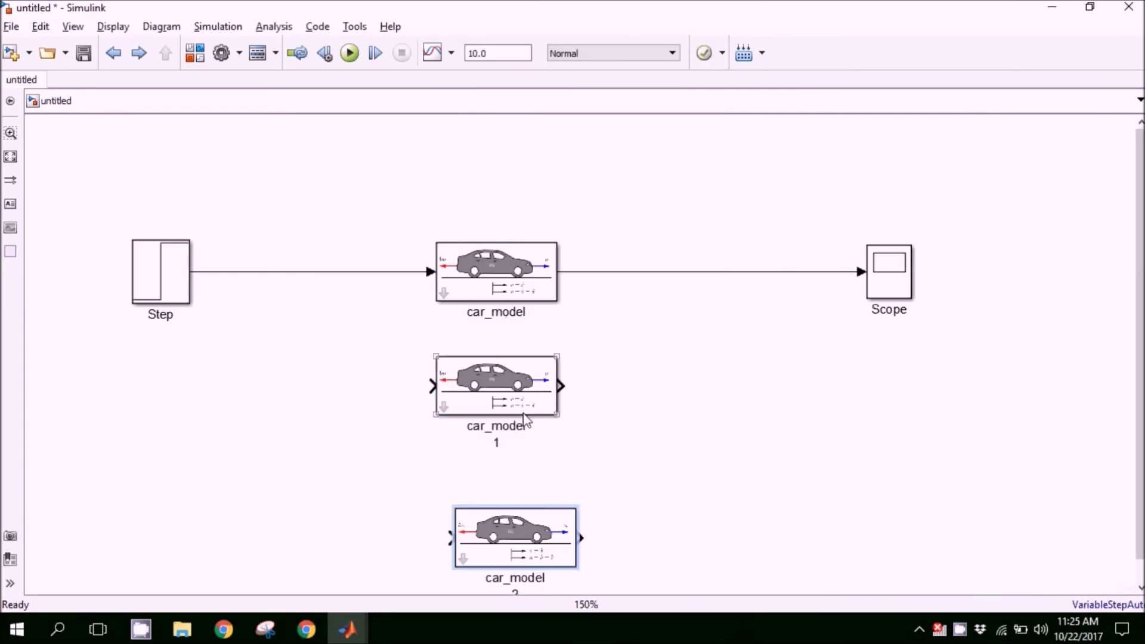
pyautogui.moveTo(557, 532); pyautogui.dragTo(537, 501)
pyautogui.click(630, 453)
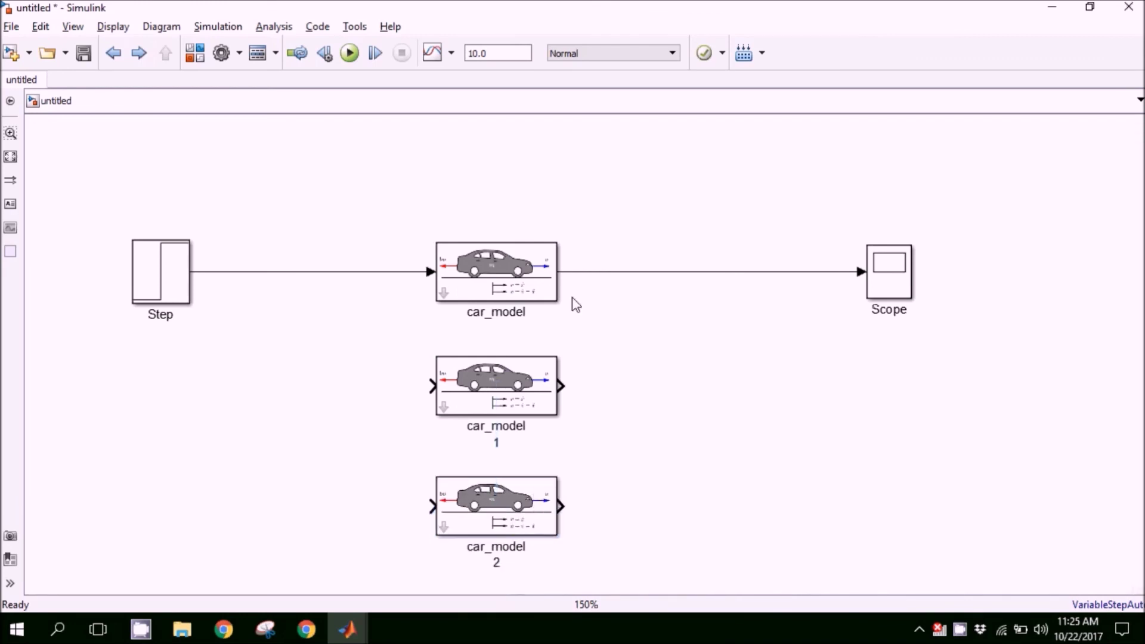
pyautogui.moveTo(301, 353); pyautogui.dragTo(384, 487)
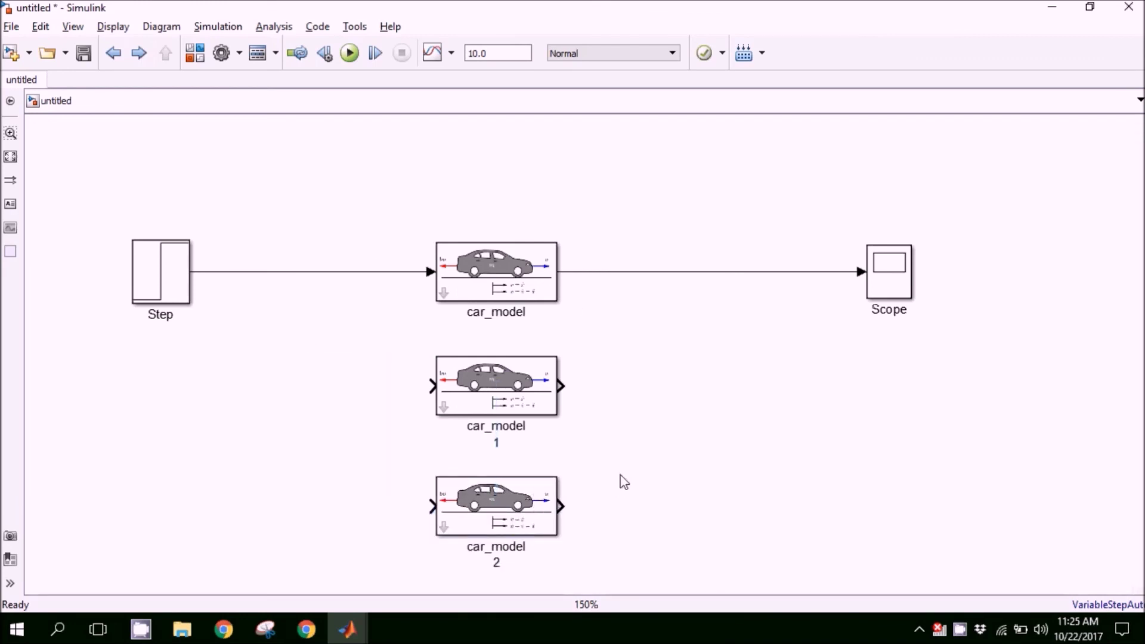